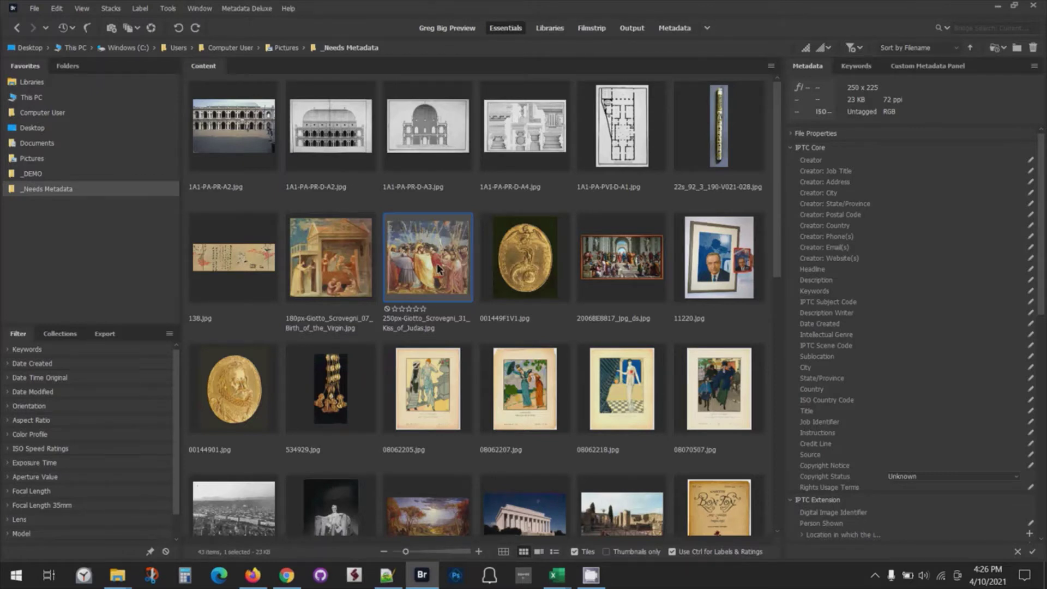
# Step: Open Metadata Deluxe's Custom Metadata Export-Import dialog and review the Basic export fields without changing them
pyautogui.click(246, 8)
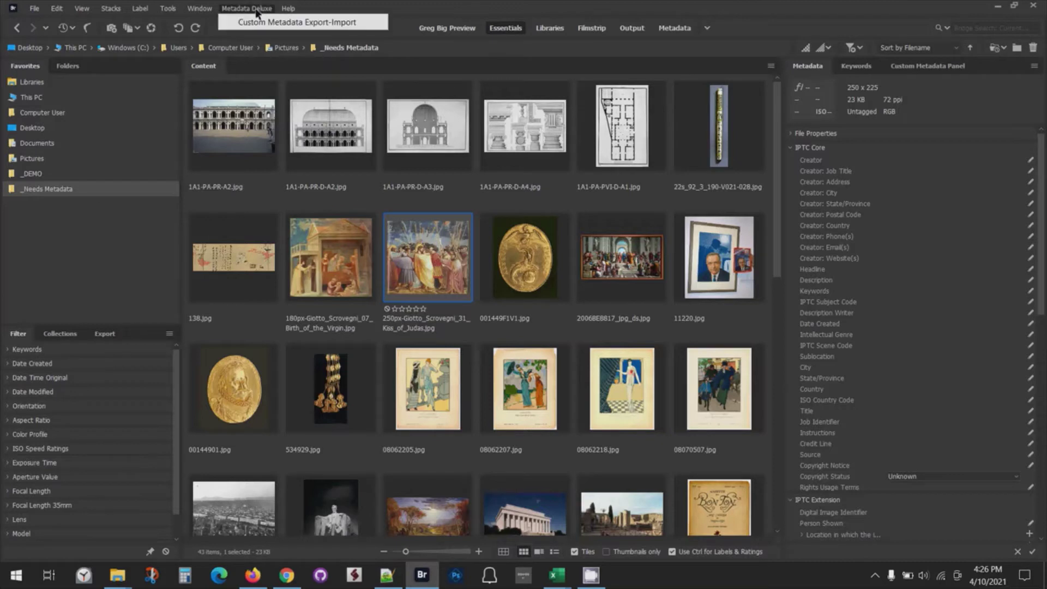
pyautogui.click(261, 25)
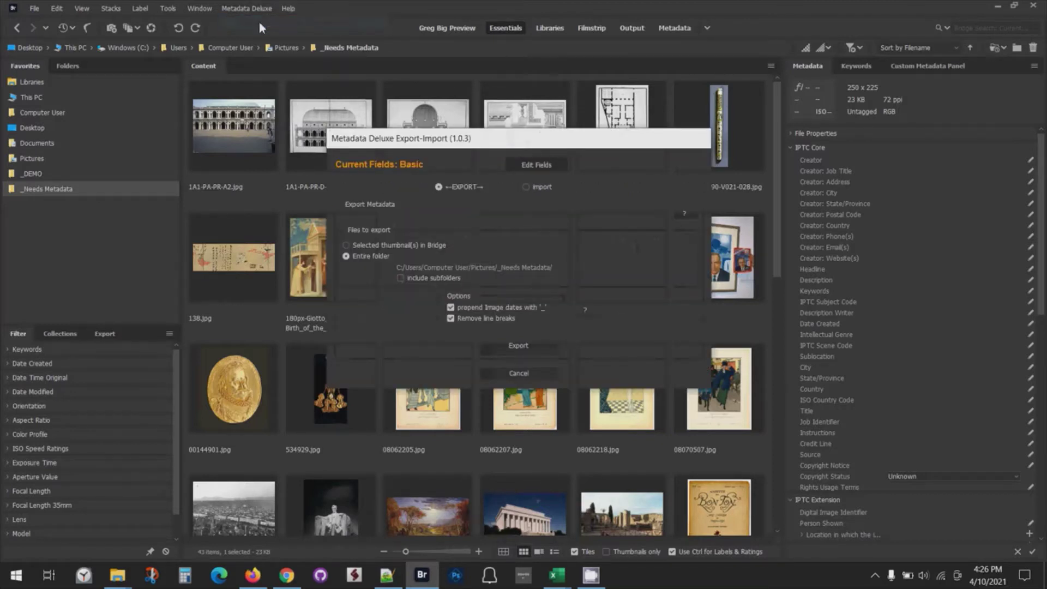
pyautogui.click(533, 165)
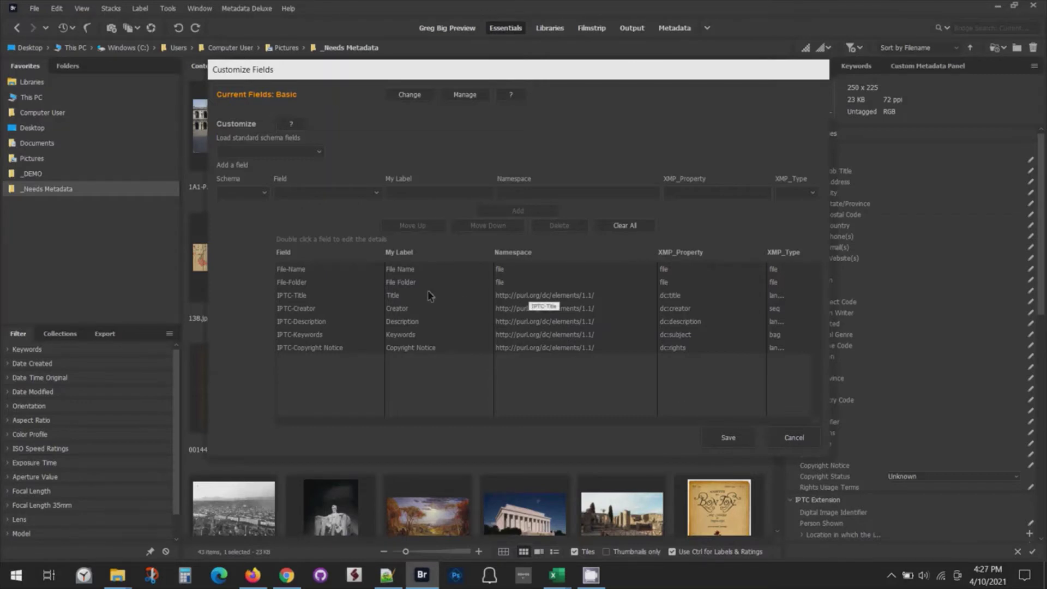
pyautogui.click(799, 441)
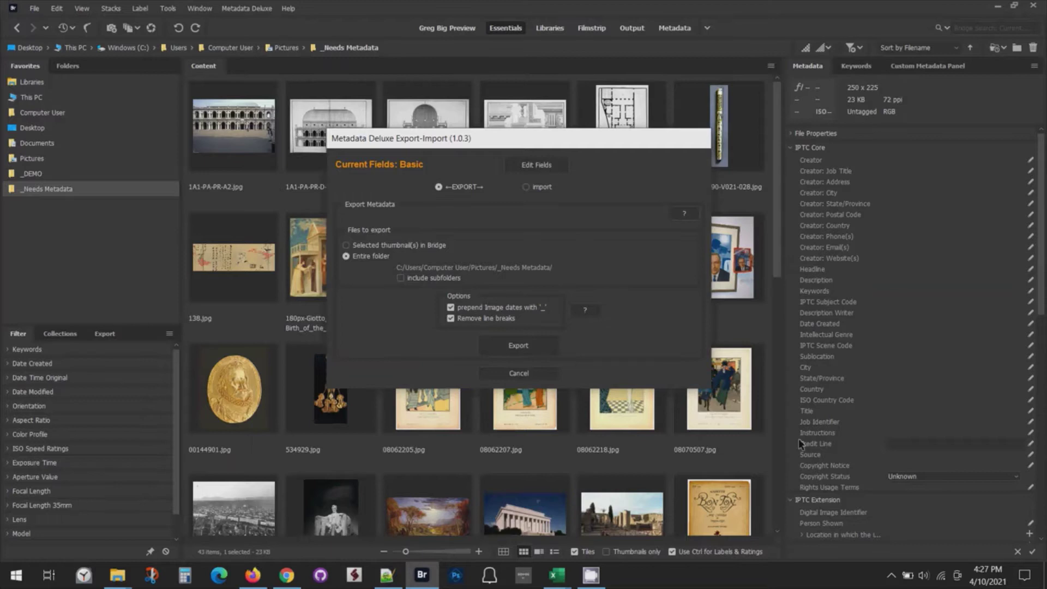
# Step: Export the entire folder's Basic metadata for 43 files to a text file on the Desktop
pyautogui.click(518, 346)
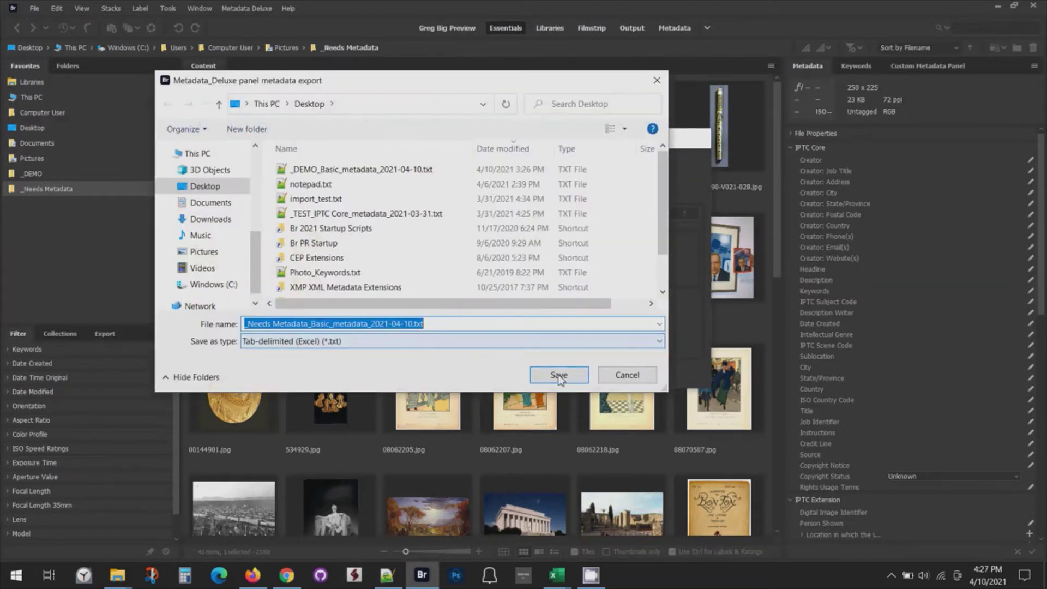
pyautogui.click(558, 374)
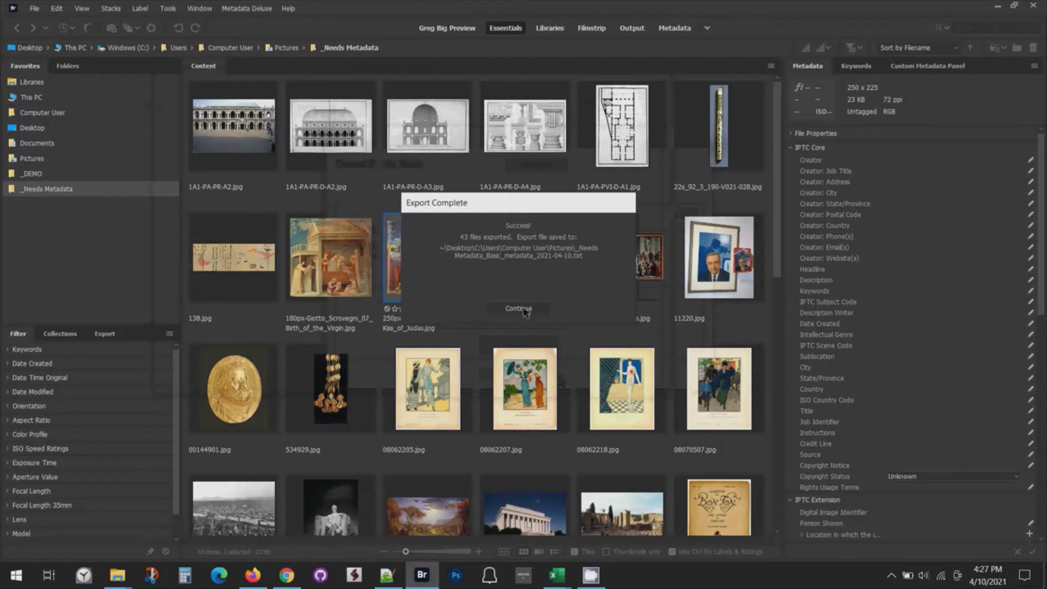
pyautogui.click(518, 309)
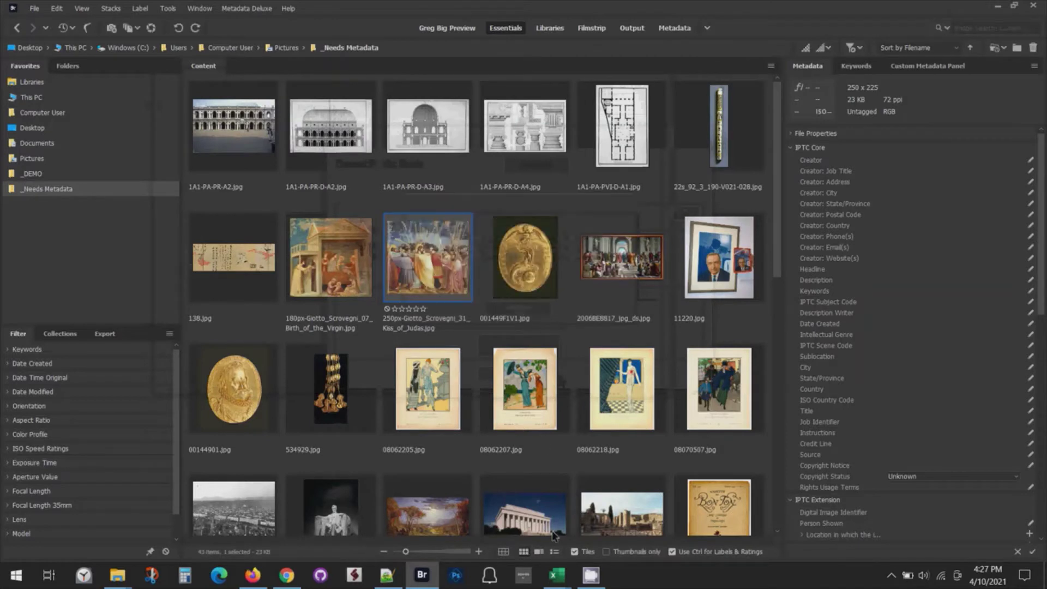
# Step: In Book7, start a From Text import of the exported _Needs Metadata text file
pyautogui.moveTo(557, 578)
pyautogui.click(619, 512)
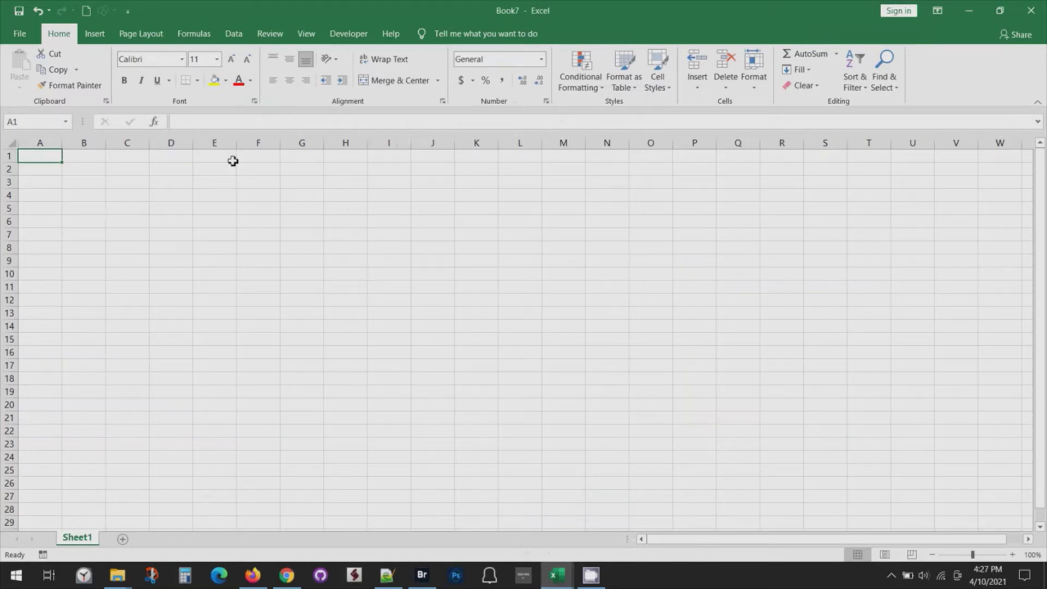
pyautogui.click(235, 37)
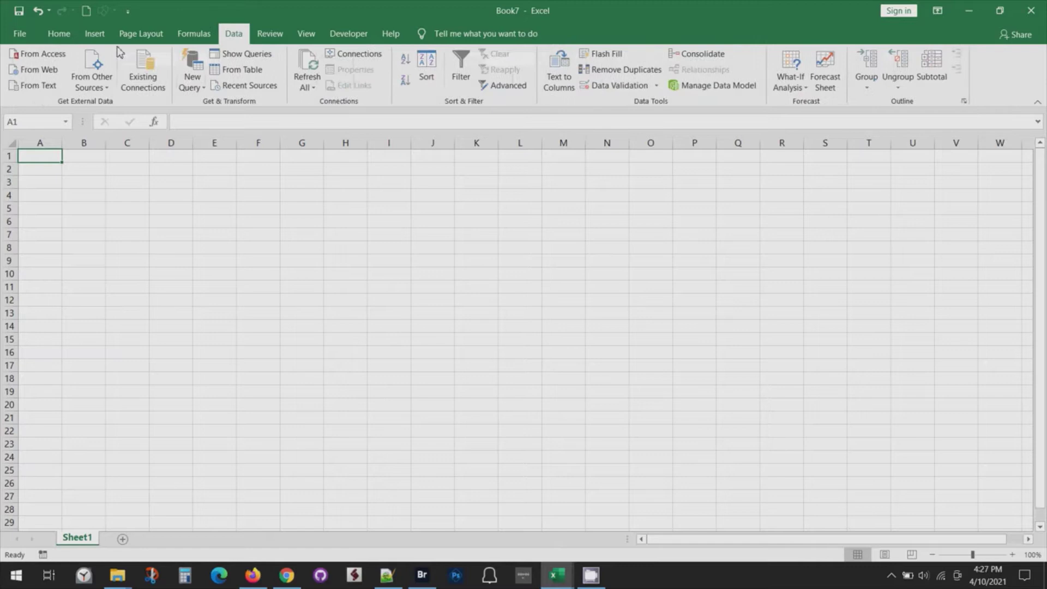
pyautogui.click(40, 85)
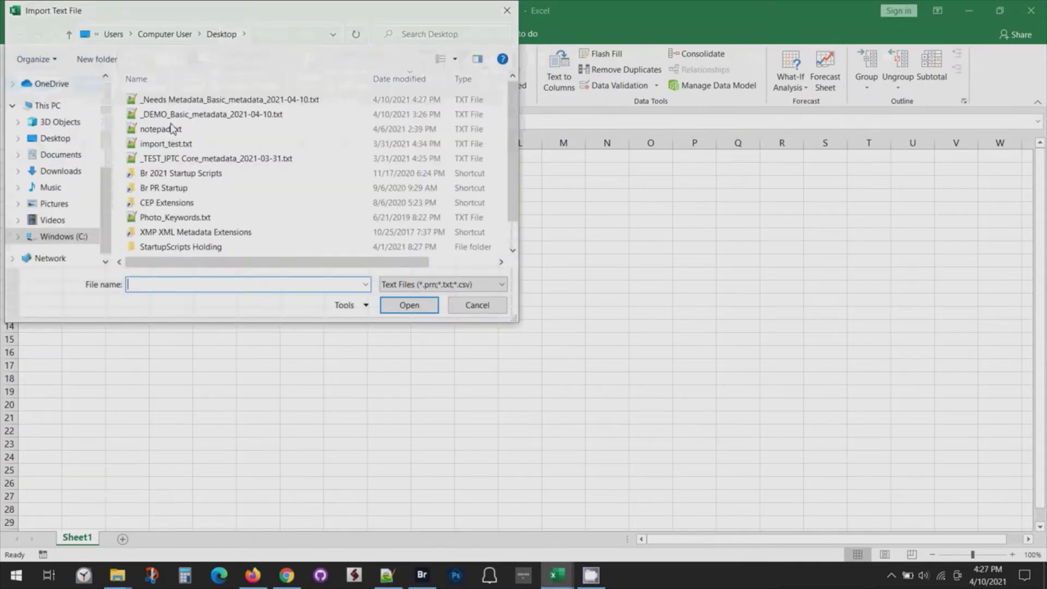
pyautogui.click(219, 102)
pyautogui.doubleClick(218, 104)
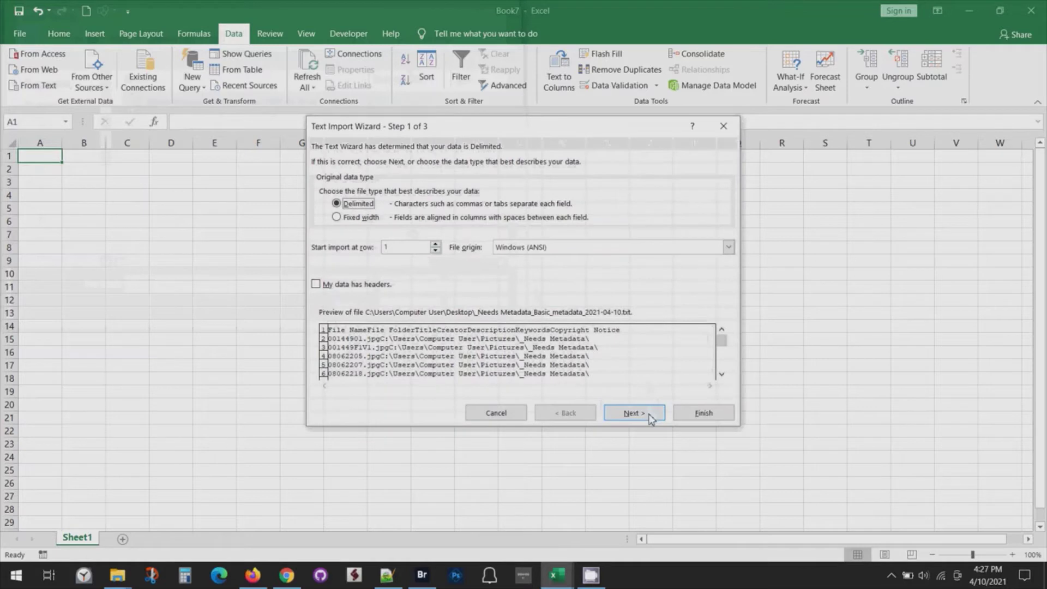
# Step: Import it with file origin 65001 UTF-8, tab-delimited, starting at cell A1
pyautogui.click(728, 247)
pyautogui.scroll(-3, 729, 278)
pyautogui.scroll(-3, 730, 320)
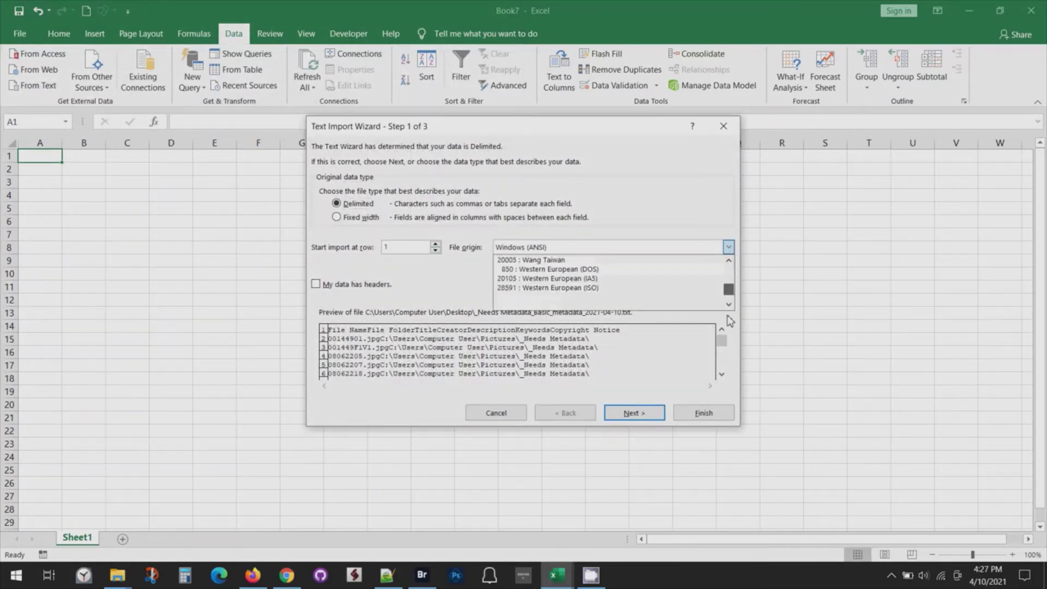
pyautogui.click(730, 260)
pyautogui.click(729, 260)
pyautogui.click(729, 261)
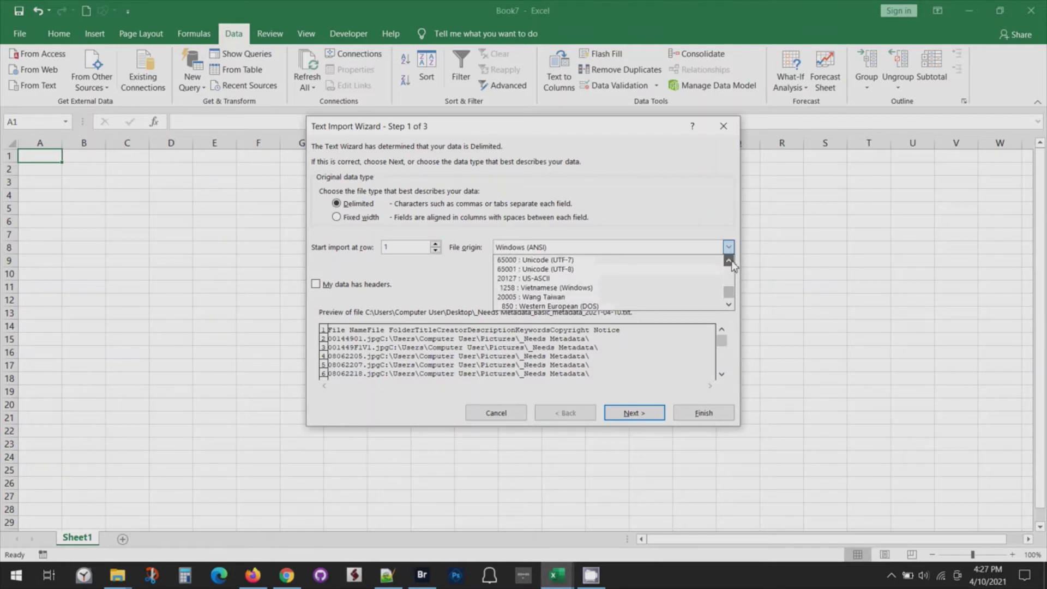
pyautogui.click(645, 273)
pyautogui.click(632, 413)
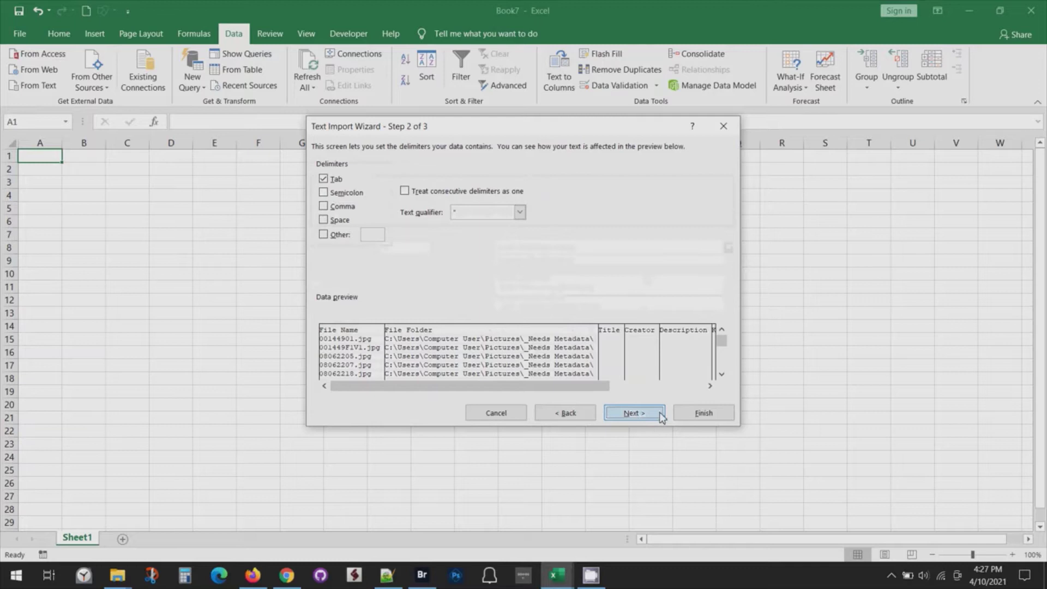
pyautogui.click(702, 415)
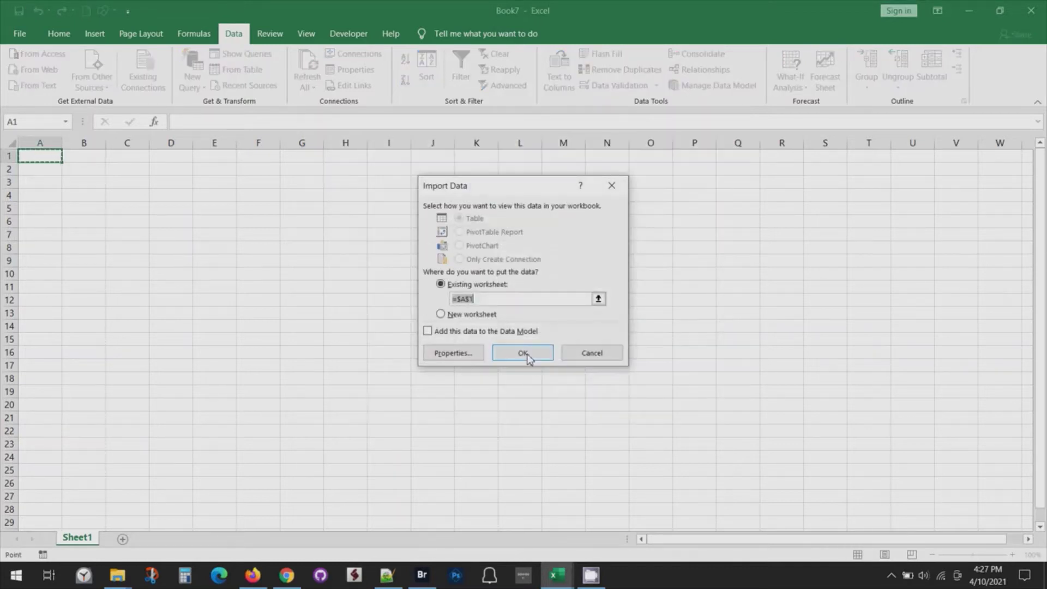
pyautogui.click(524, 354)
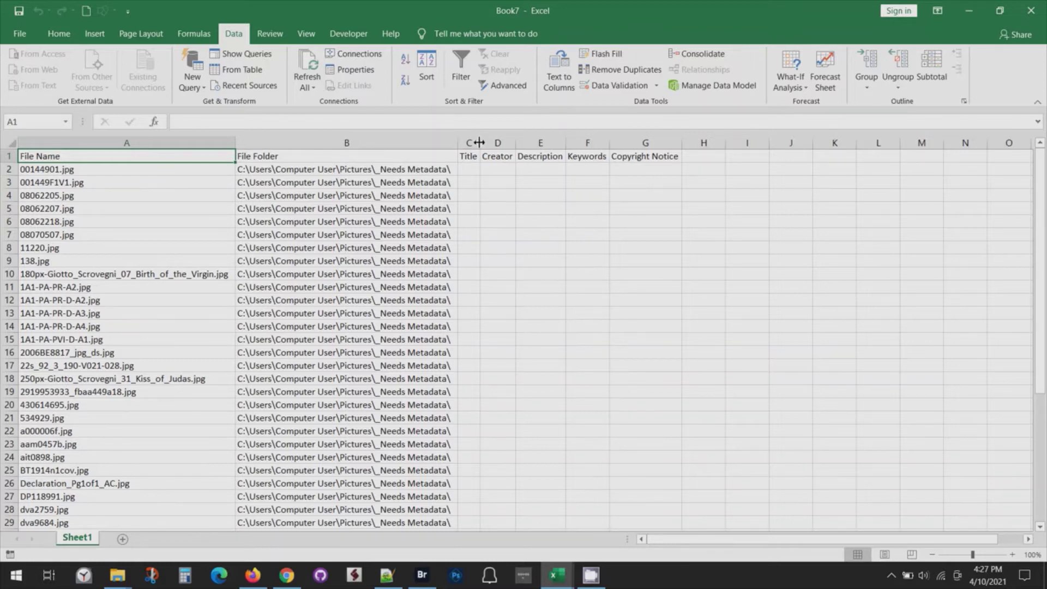
# Step: Select columns C through G and widen them all together by dragging a border
pyautogui.moveTo(469, 143); pyautogui.dragTo(649, 142)
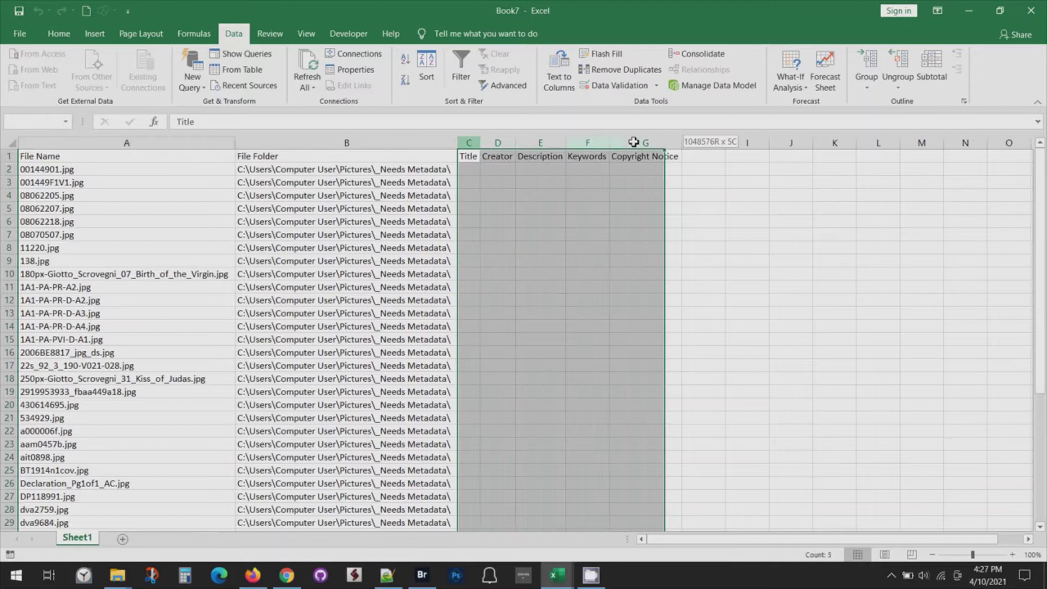
pyautogui.moveTo(517, 142); pyautogui.dragTo(603, 155)
pyautogui.click(603, 248)
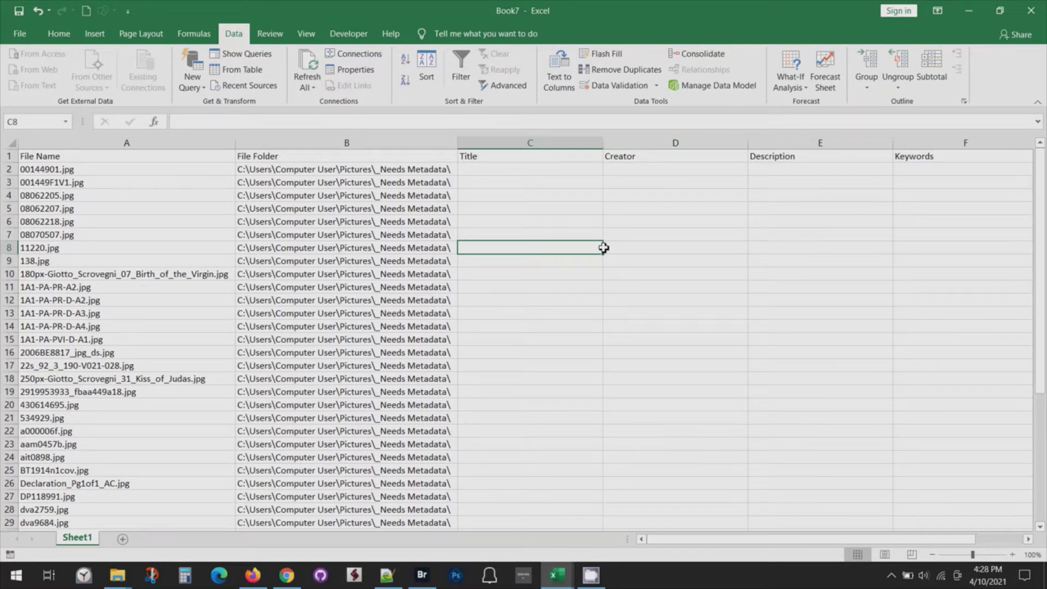
# Step: In vra_demo_source, copy the 43 titles in B2:B44
pyautogui.click(559, 582)
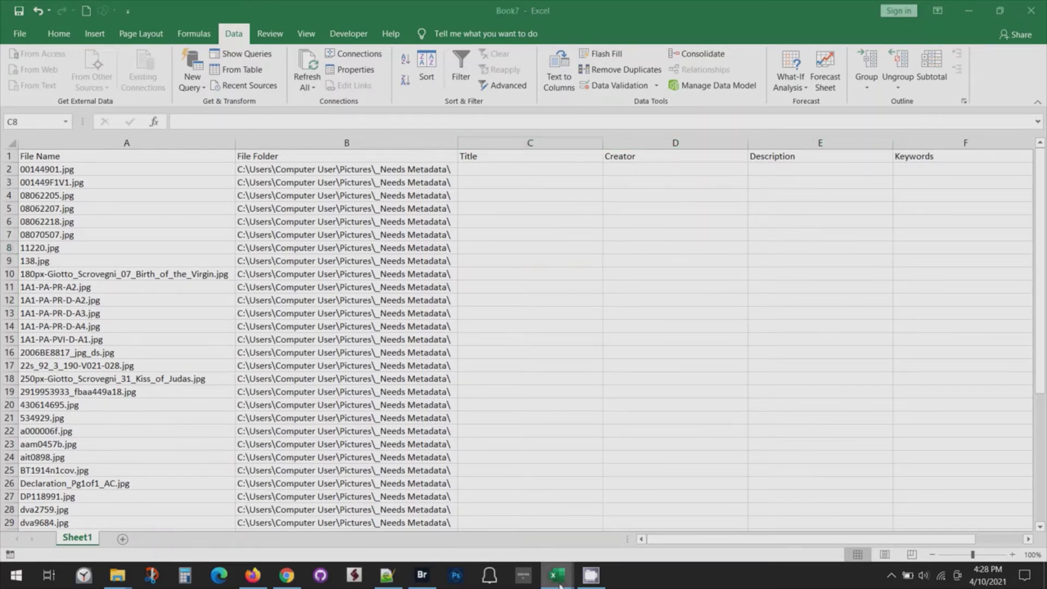
pyautogui.click(525, 535)
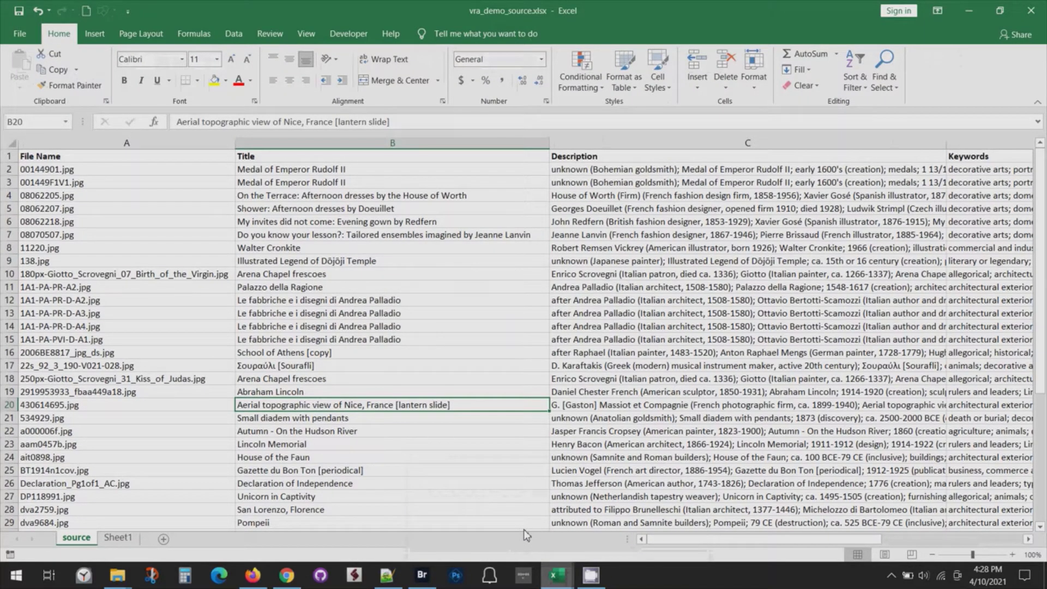
pyautogui.moveTo(89, 173); pyautogui.dragTo(75, 487)
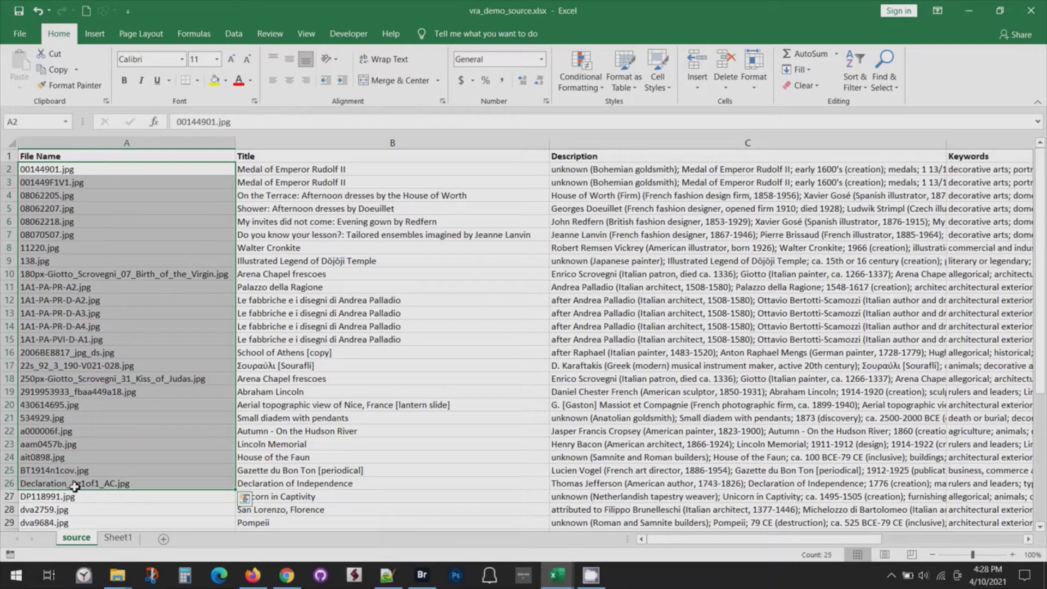
pyautogui.click(350, 261)
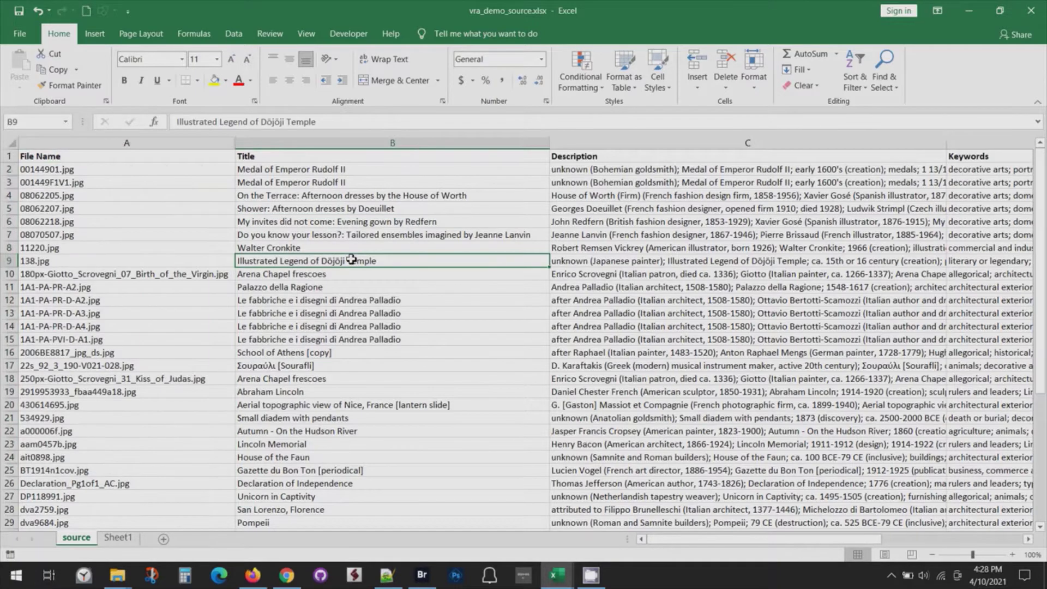
pyautogui.moveTo(369, 171); pyautogui.dragTo(329, 480)
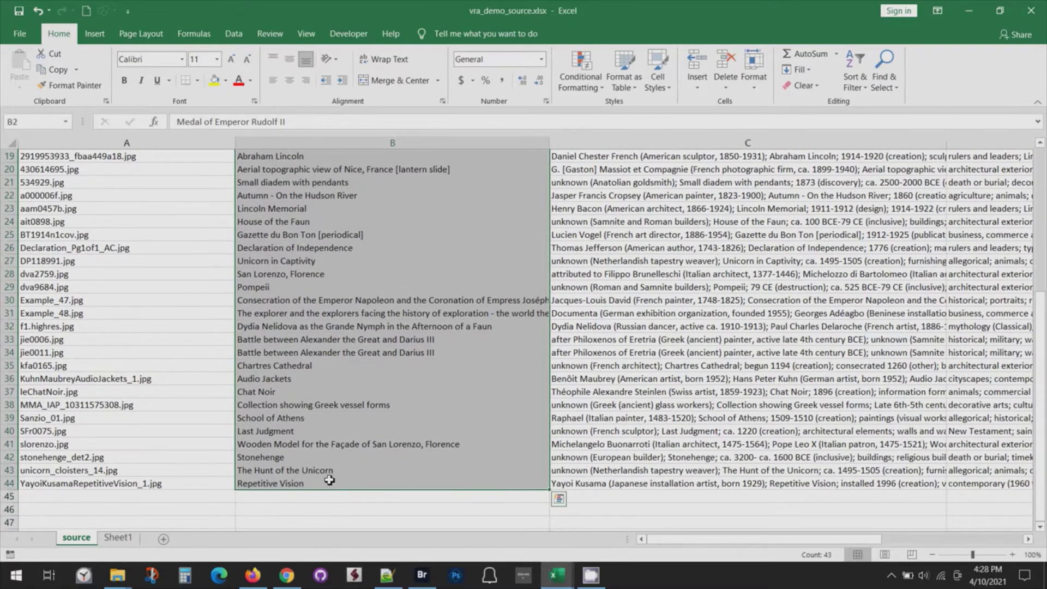
pyautogui.hotkey('ctrl', 'c')
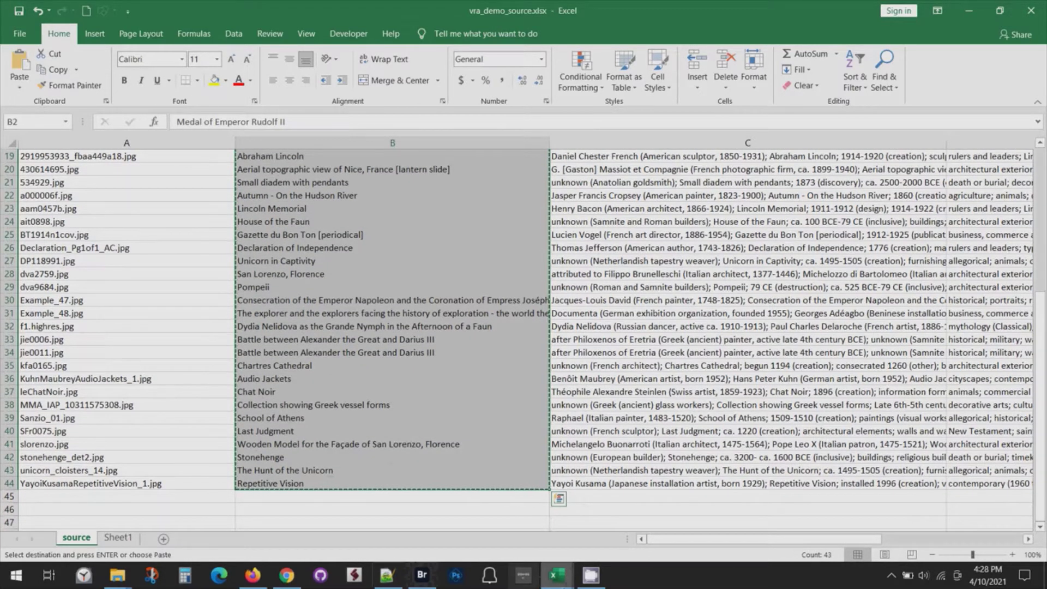
# Step: Paste the copied titles into Book7 starting at C2, then return to vra_demo_source
pyautogui.moveTo(567, 582)
pyautogui.click(608, 526)
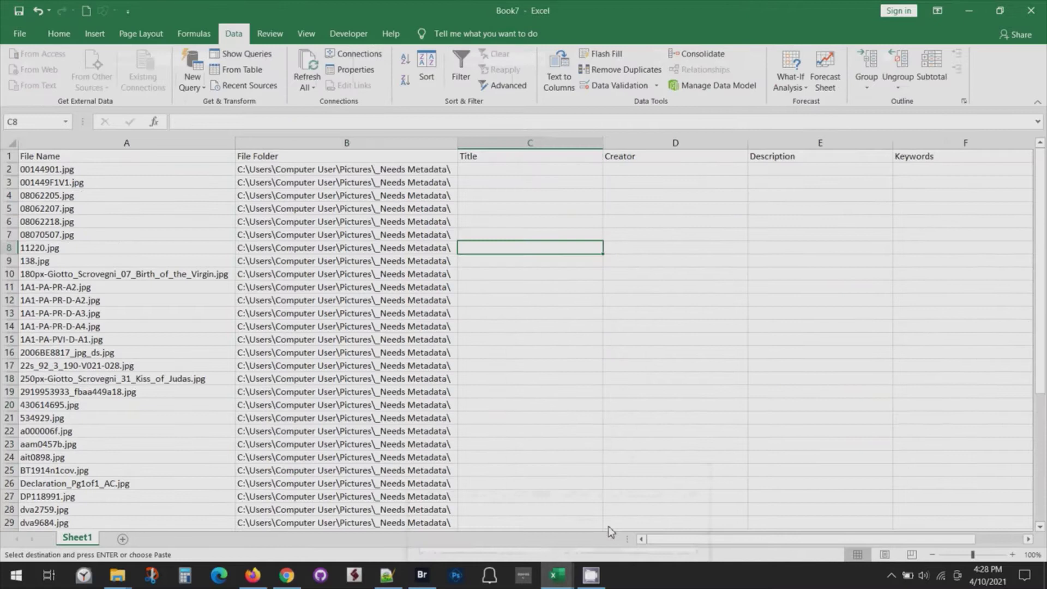
pyautogui.press('Up')
pyautogui.click(512, 180)
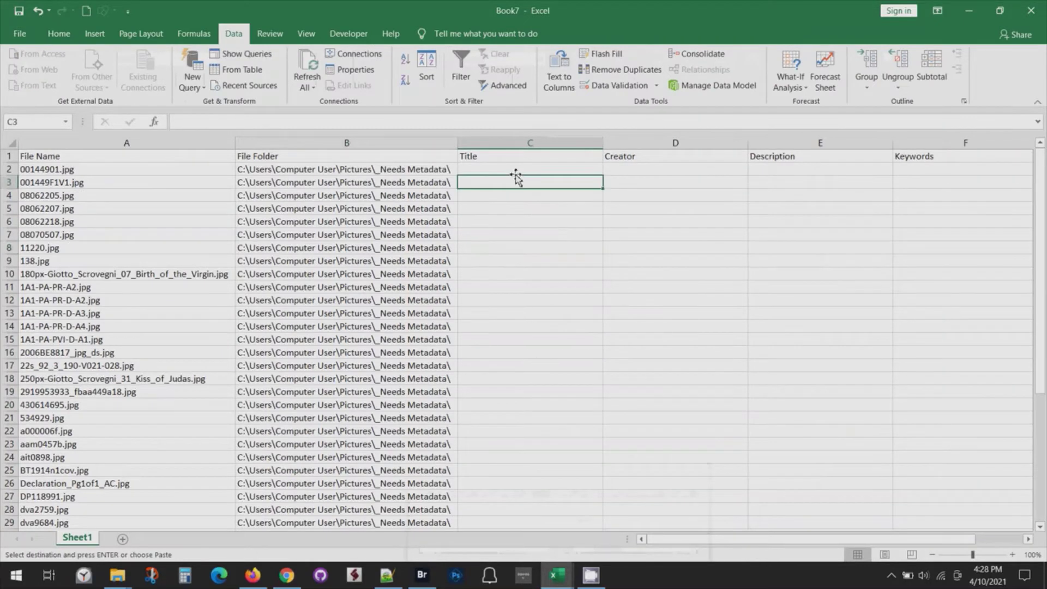
pyautogui.click(516, 172)
pyautogui.hotkey('ctrl', 'v')
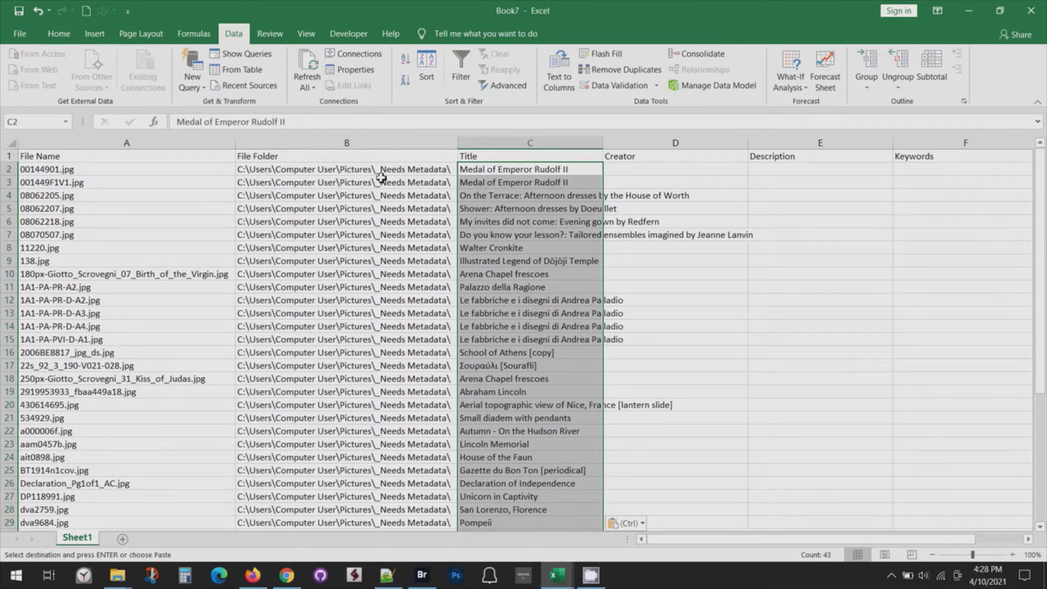
pyautogui.click(656, 173)
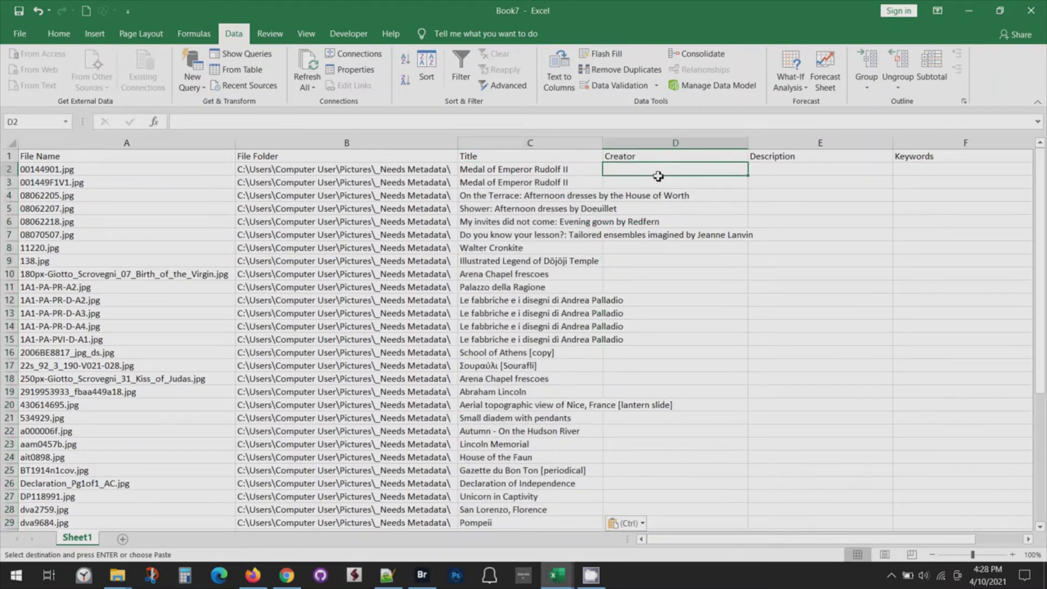
pyautogui.click(555, 577)
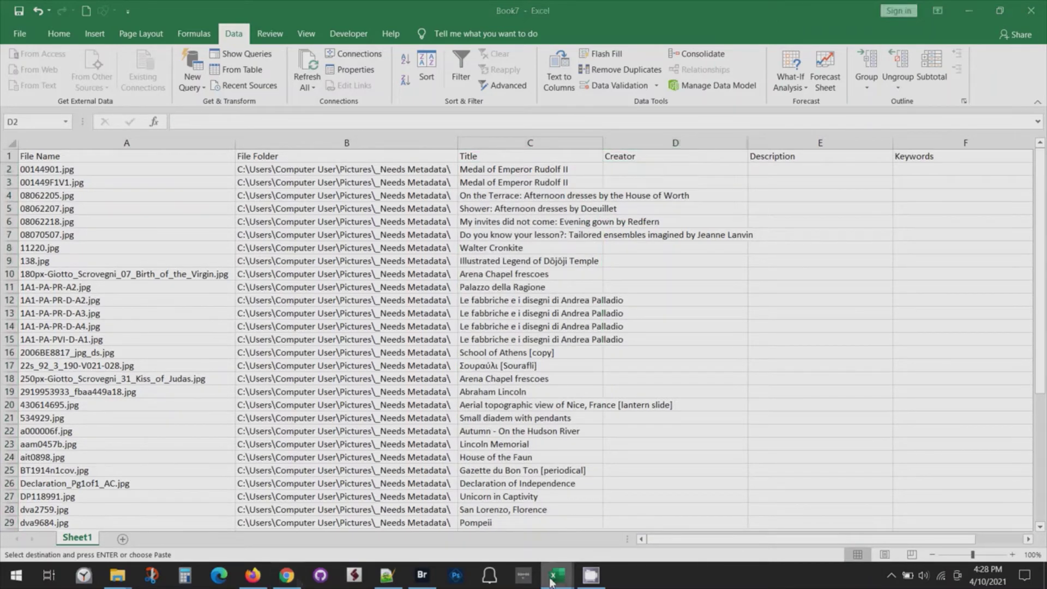
pyautogui.click(497, 519)
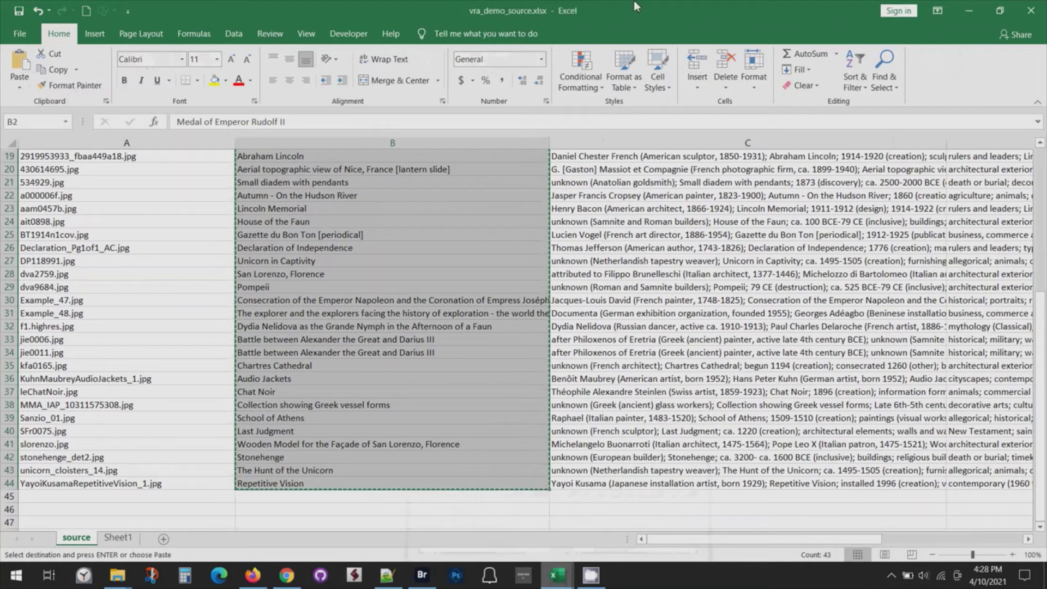
# Step: Copy the Description and Keywords data in C2:D44 from vra_demo_source
pyautogui.moveTo(1040, 367); pyautogui.dragTo(1041, 224)
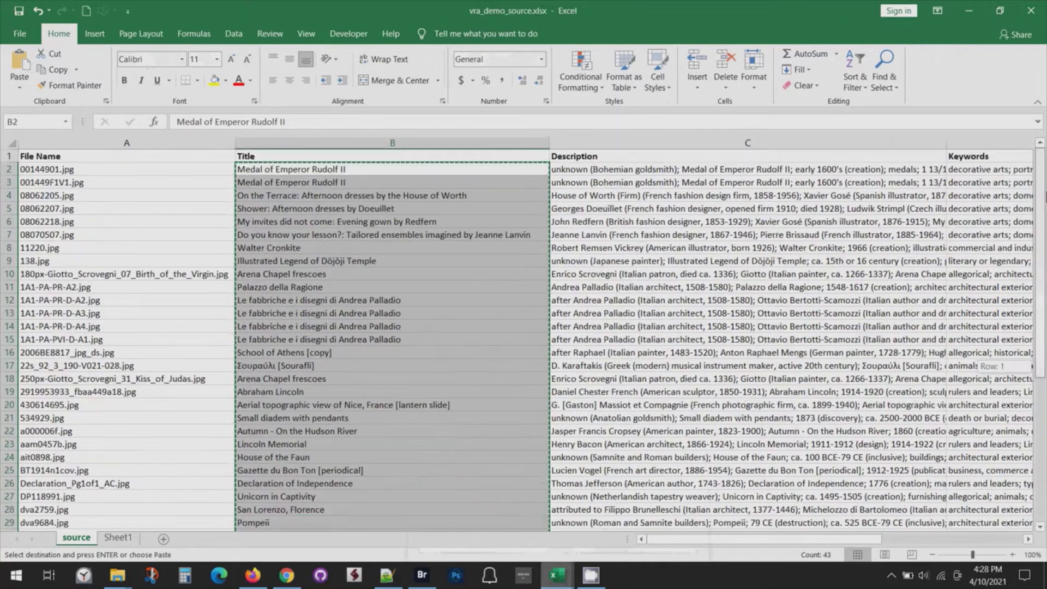
pyautogui.moveTo(897, 169); pyautogui.dragTo(966, 490)
pyautogui.hotkey('ctrl', 'c')
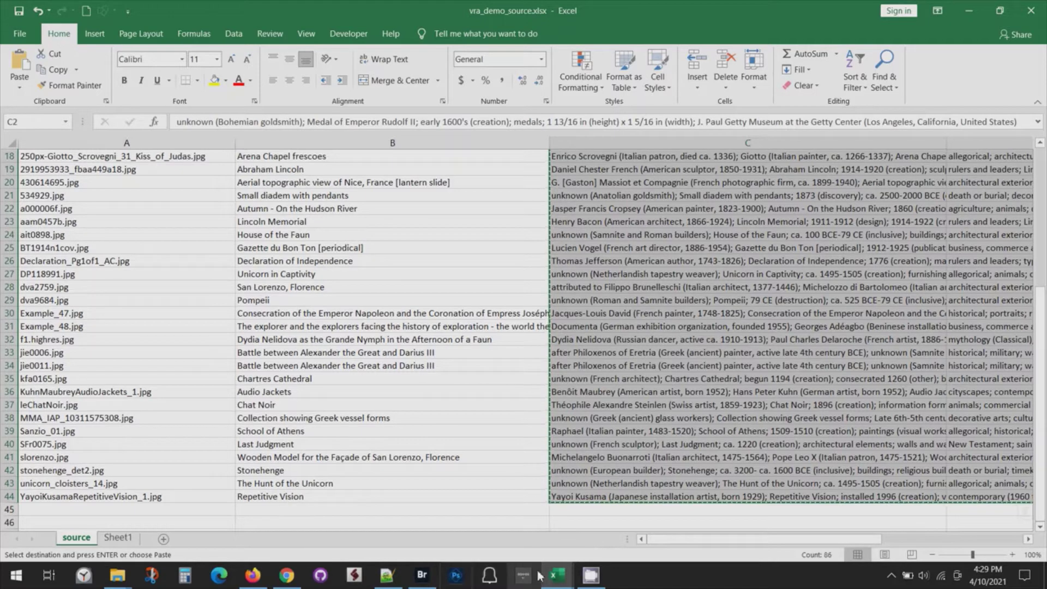
# Step: Paste the descriptions and keywords into Book7 starting at cell E2
pyautogui.moveTo(559, 583)
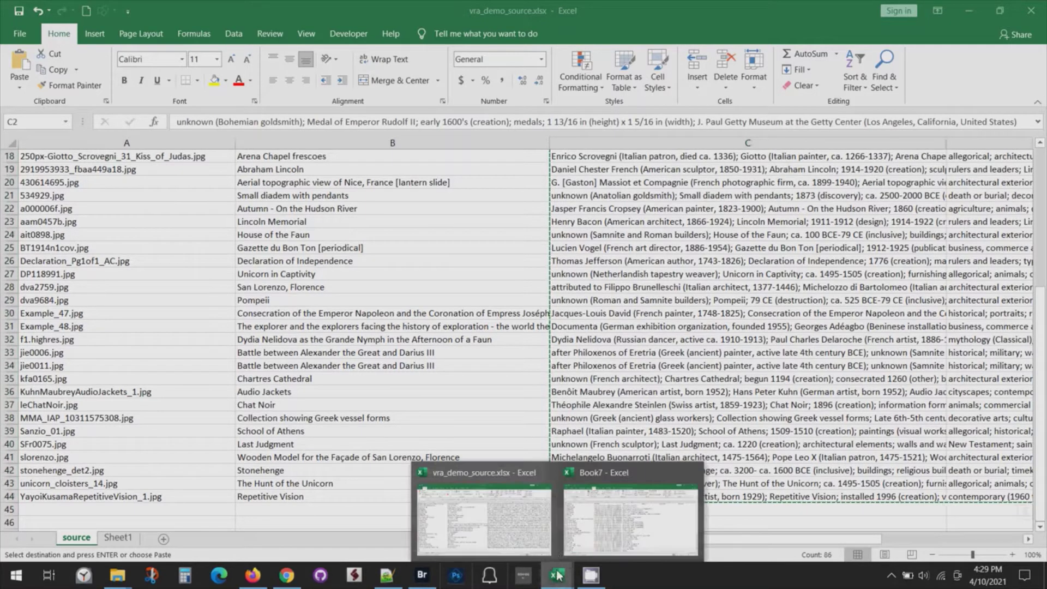
pyautogui.click(597, 522)
pyautogui.click(813, 175)
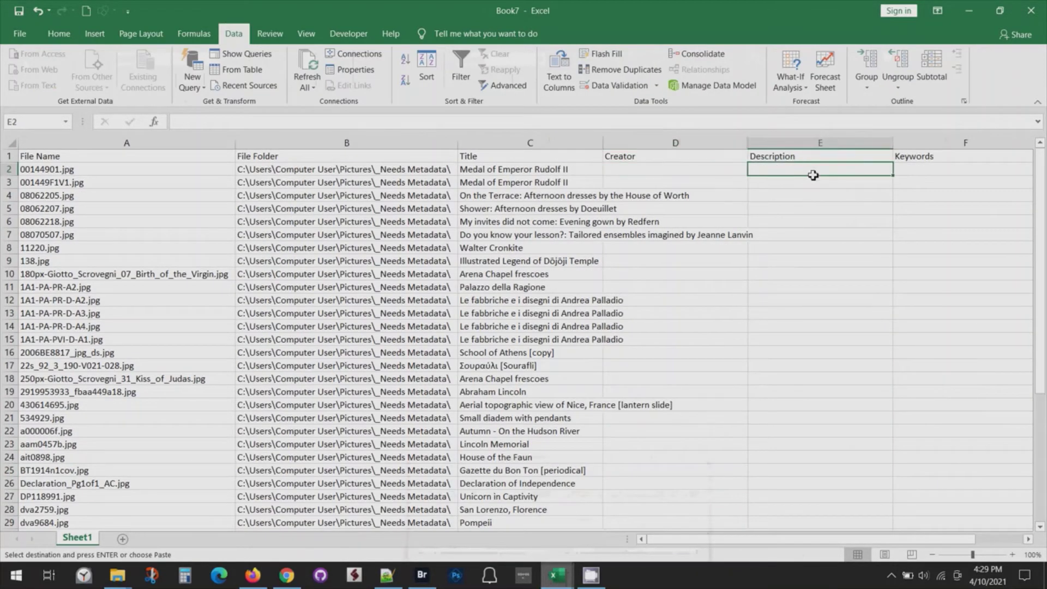
pyautogui.hotkey('ctrl', 'v')
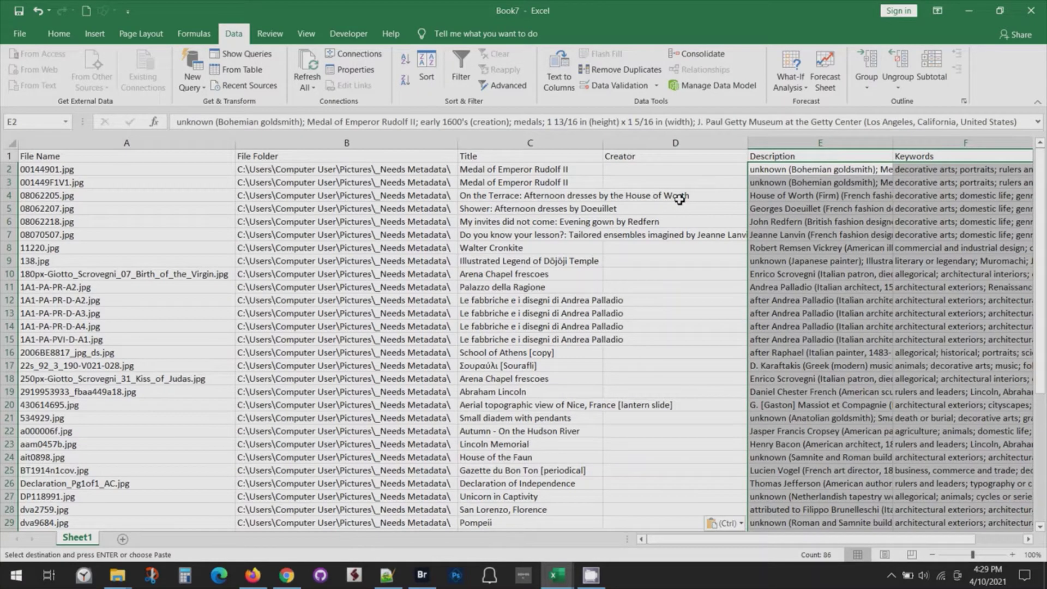
pyautogui.click(455, 247)
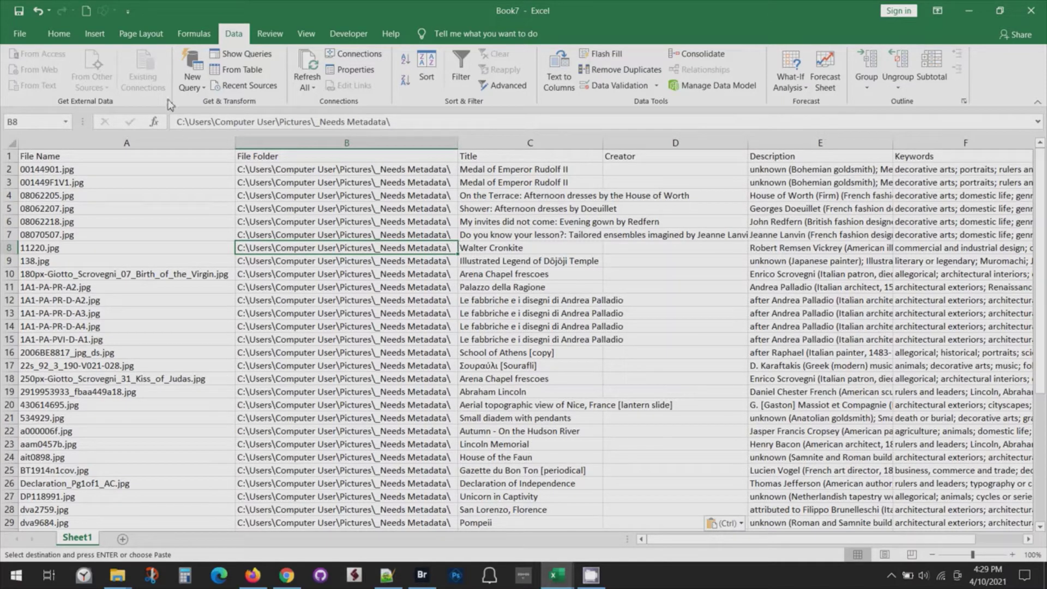
# Step: Save the workbook to the Desktop as IMPORT.xlsx
pyautogui.click(21, 34)
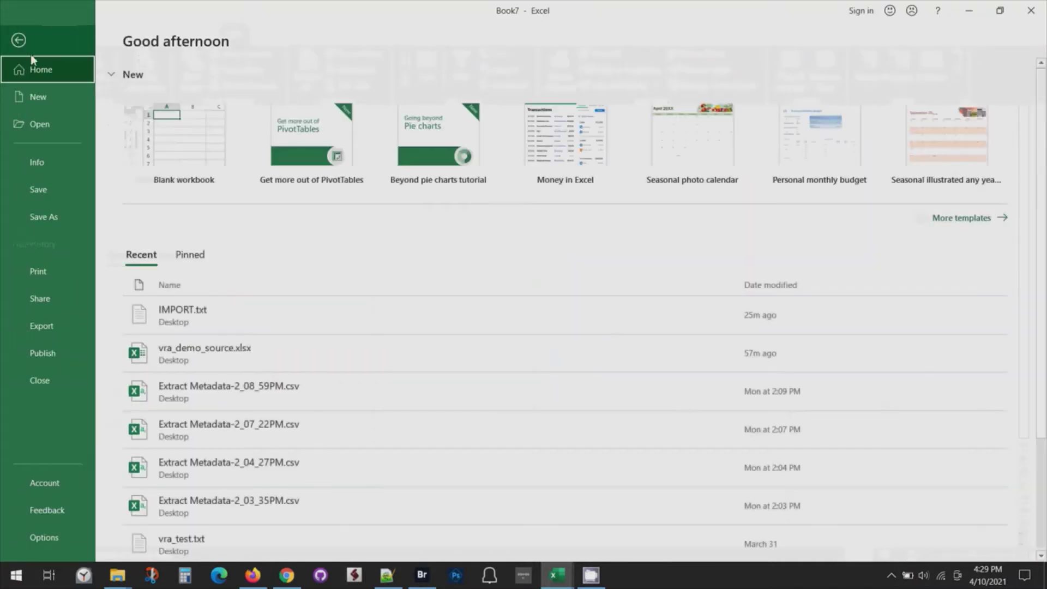
pyautogui.click(42, 218)
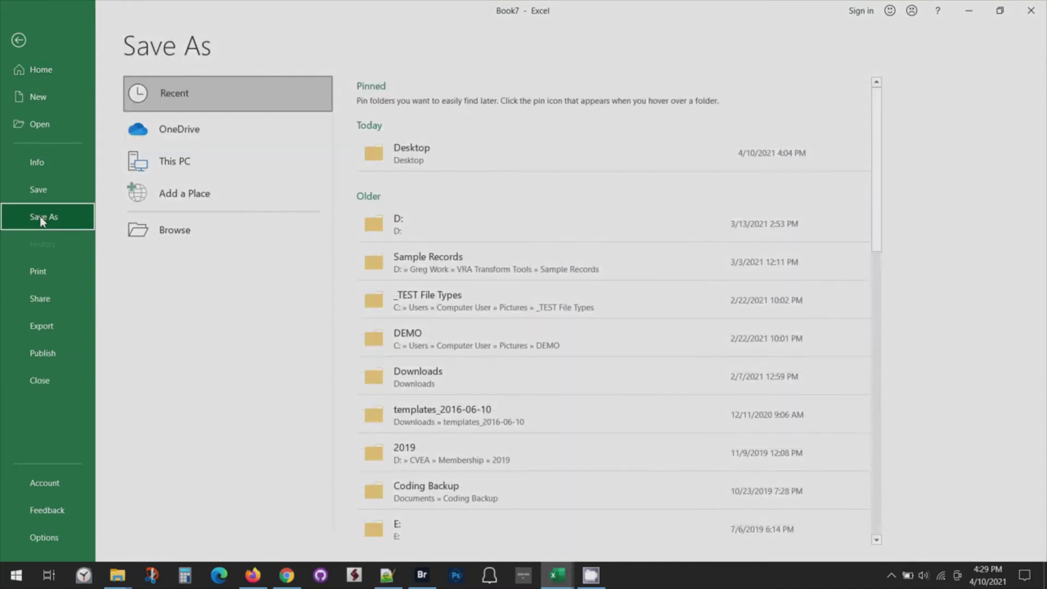
pyautogui.click(410, 155)
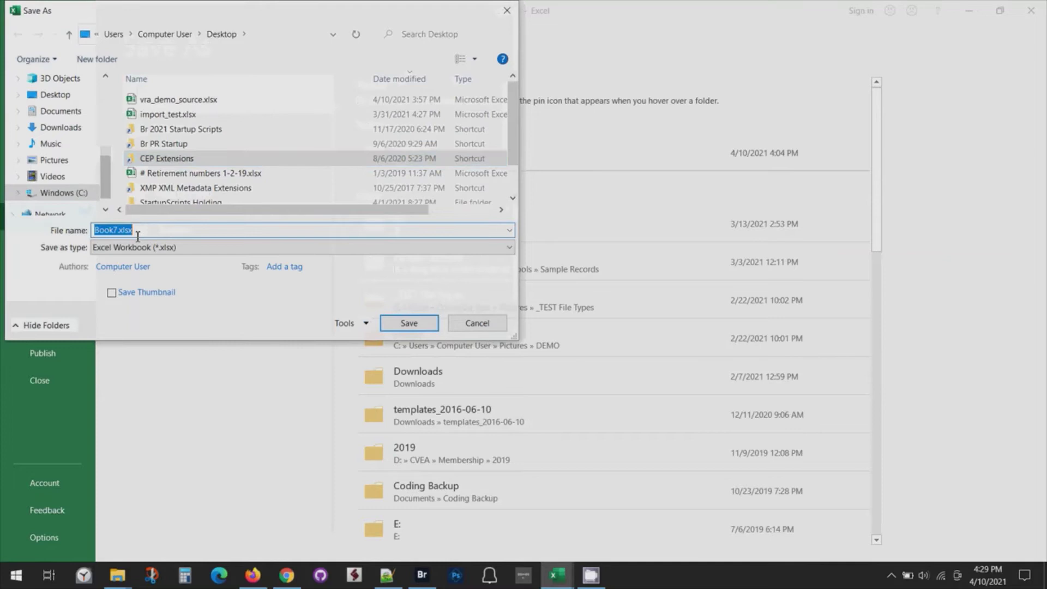
pyautogui.write('IMPORT')
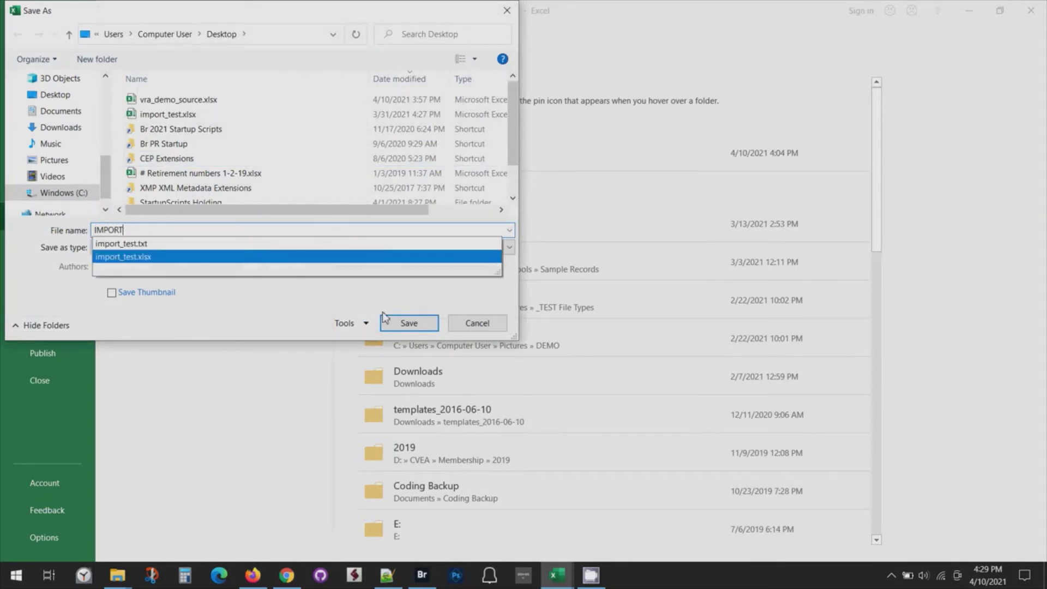
pyautogui.click(409, 323)
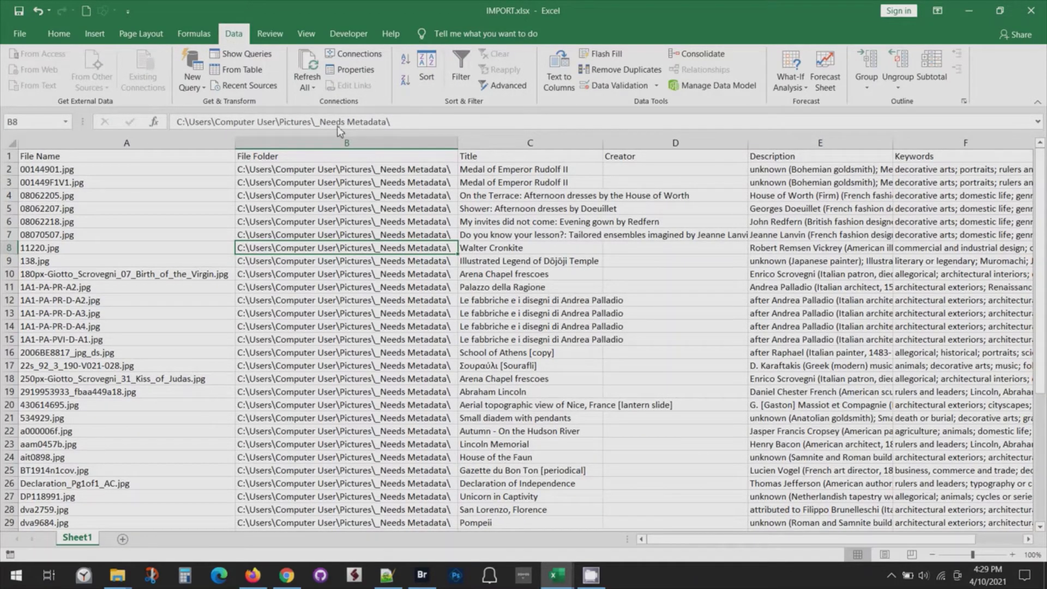
# Step: Save the sheet to the Desktop as Unicode Text IMPORT.txt, accepting the format warning
pyautogui.click(19, 35)
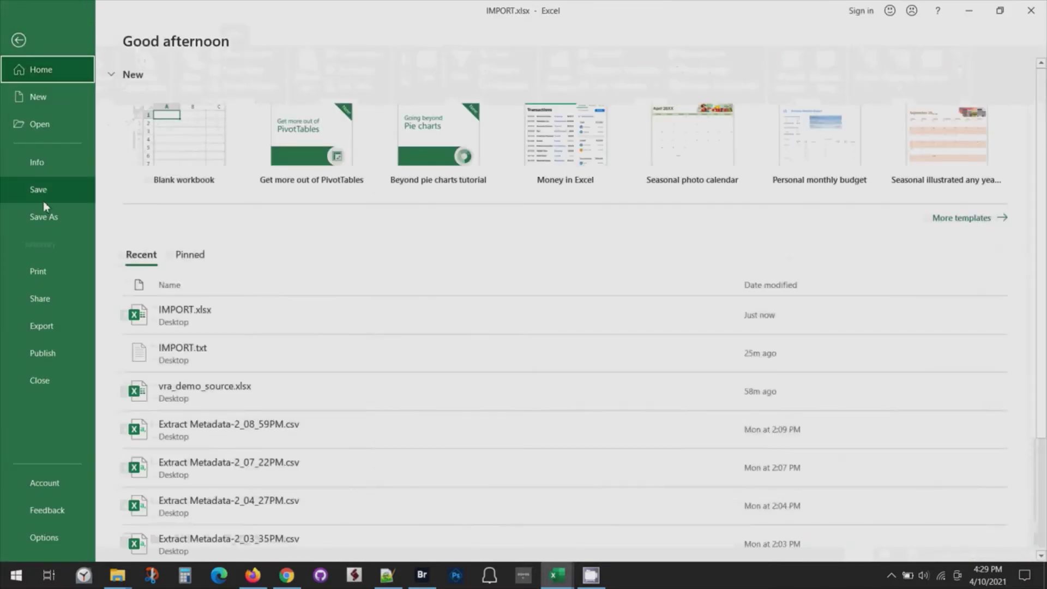
pyautogui.click(46, 216)
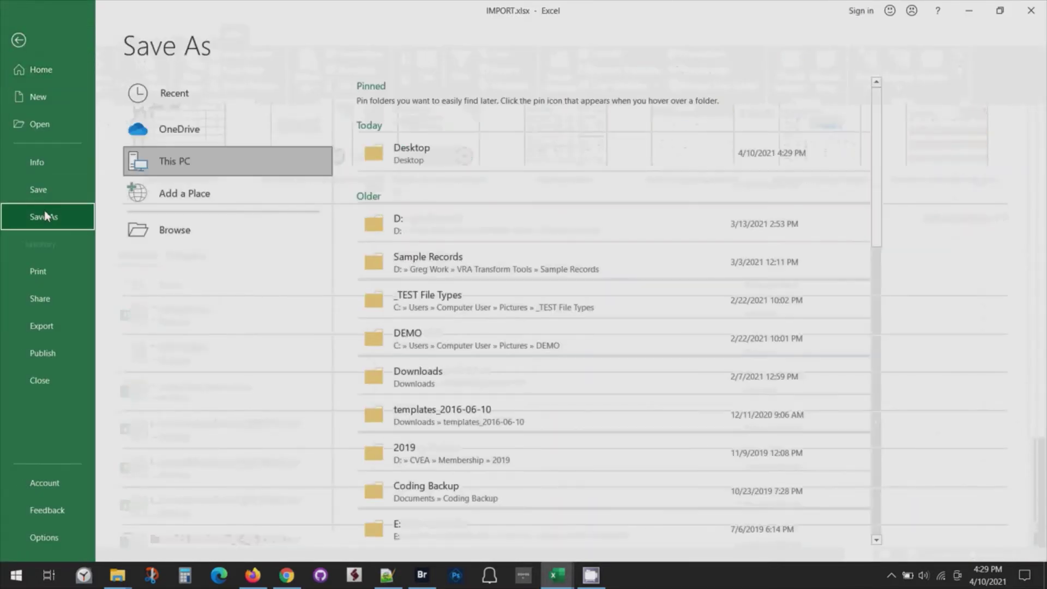
pyautogui.click(417, 158)
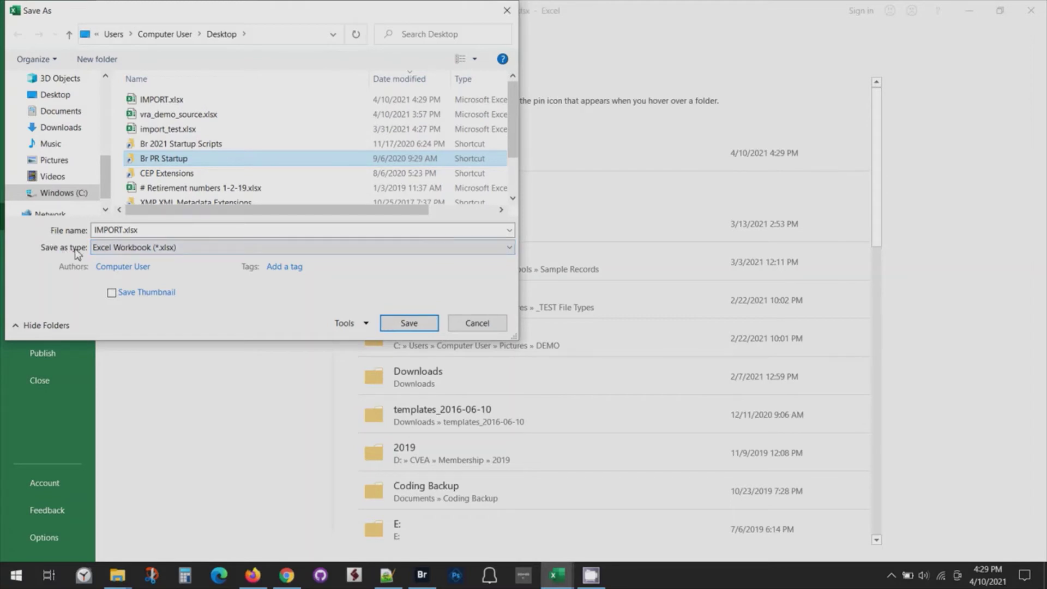
pyautogui.click(510, 248)
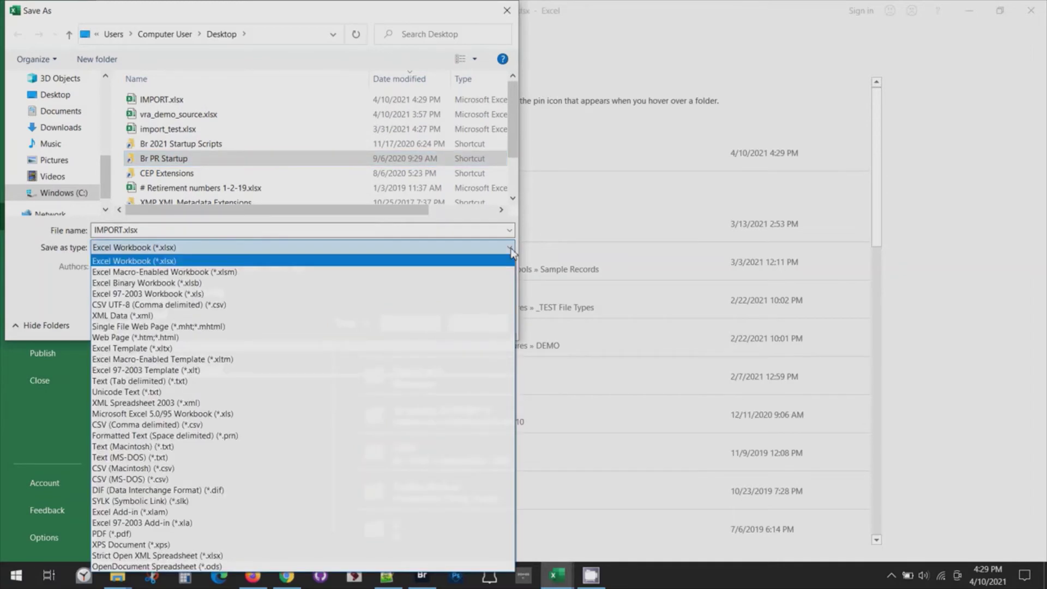
pyautogui.click(243, 393)
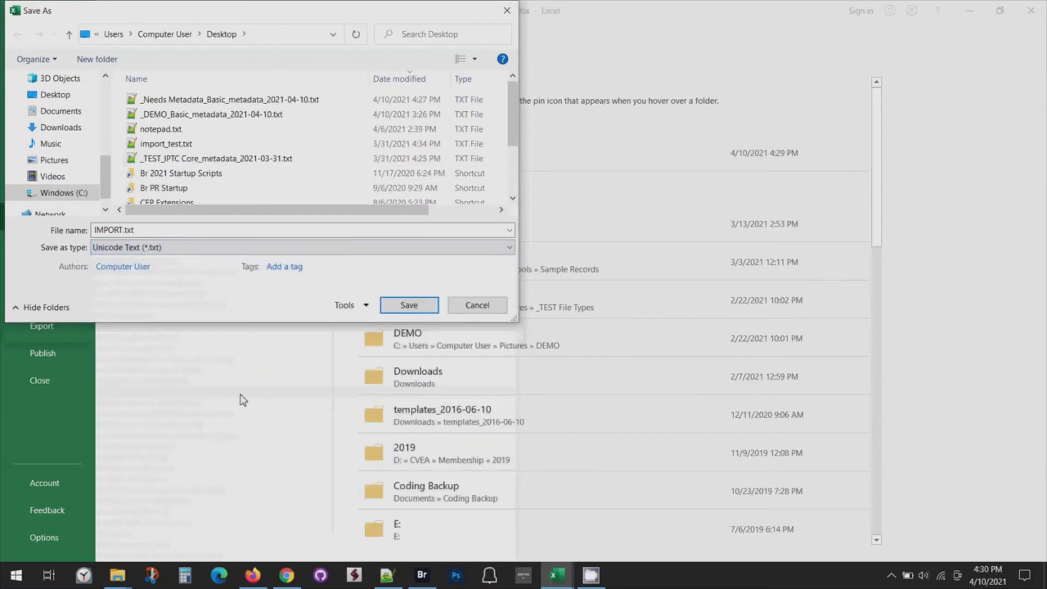
pyautogui.click(410, 304)
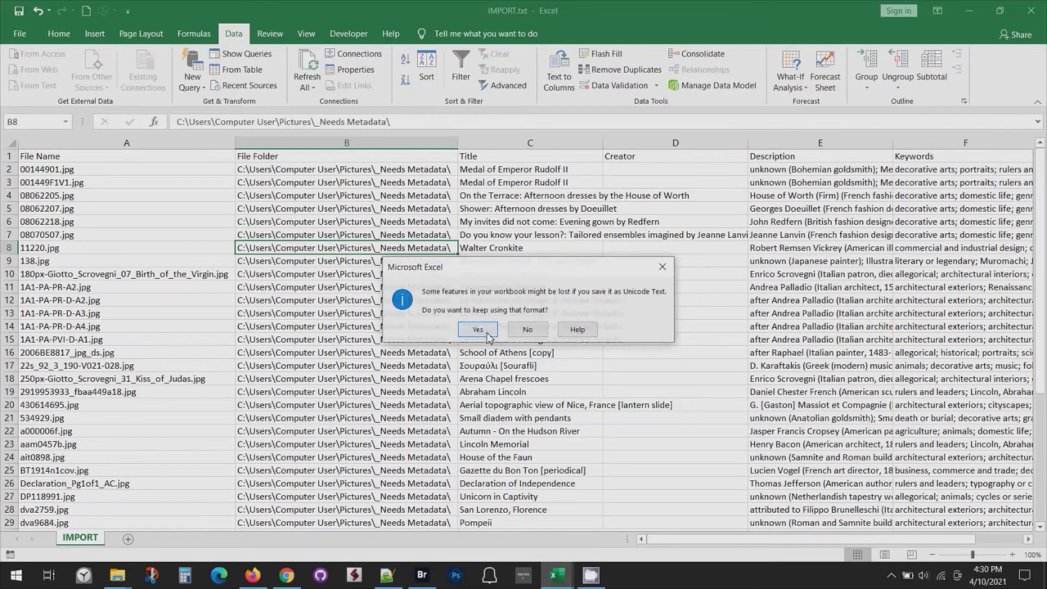
pyautogui.click(487, 335)
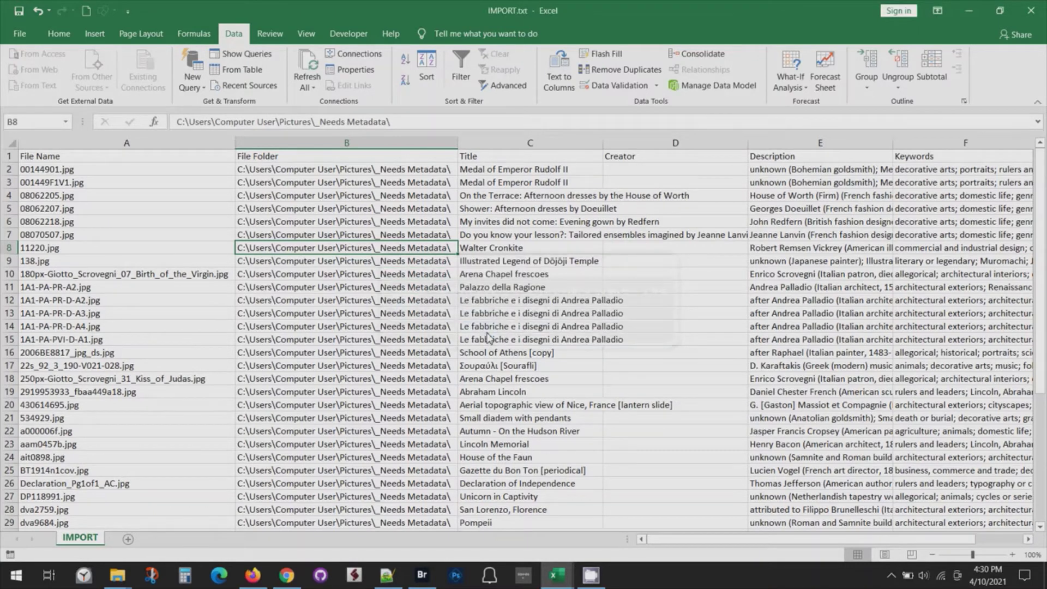
pyautogui.click(422, 575)
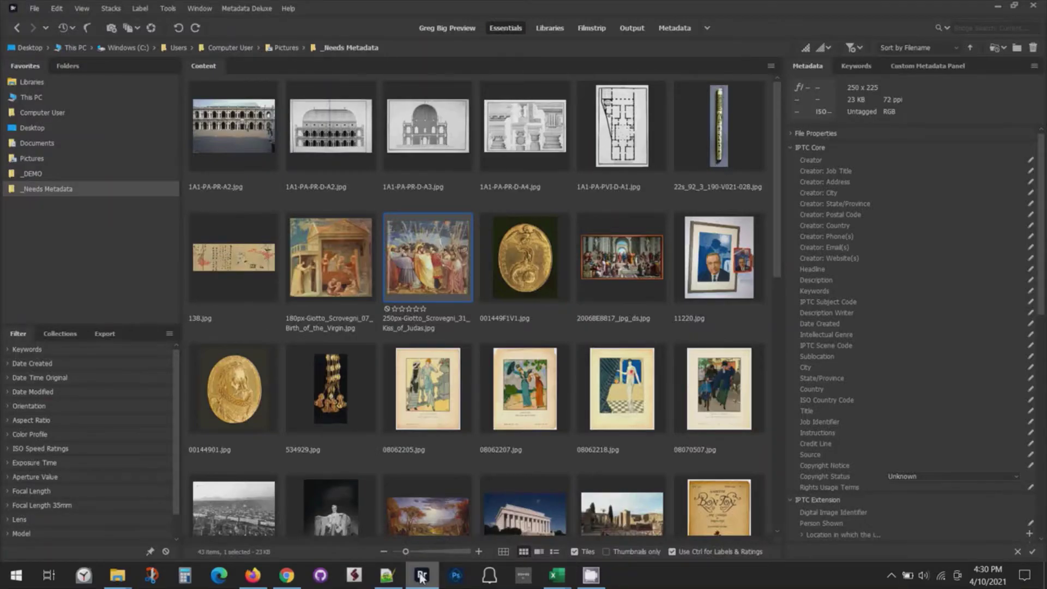
# Step: Switch Metadata Deluxe's Custom Metadata Export-Import dialog to IMPORT mode and browse for the text file
pyautogui.click(256, 9)
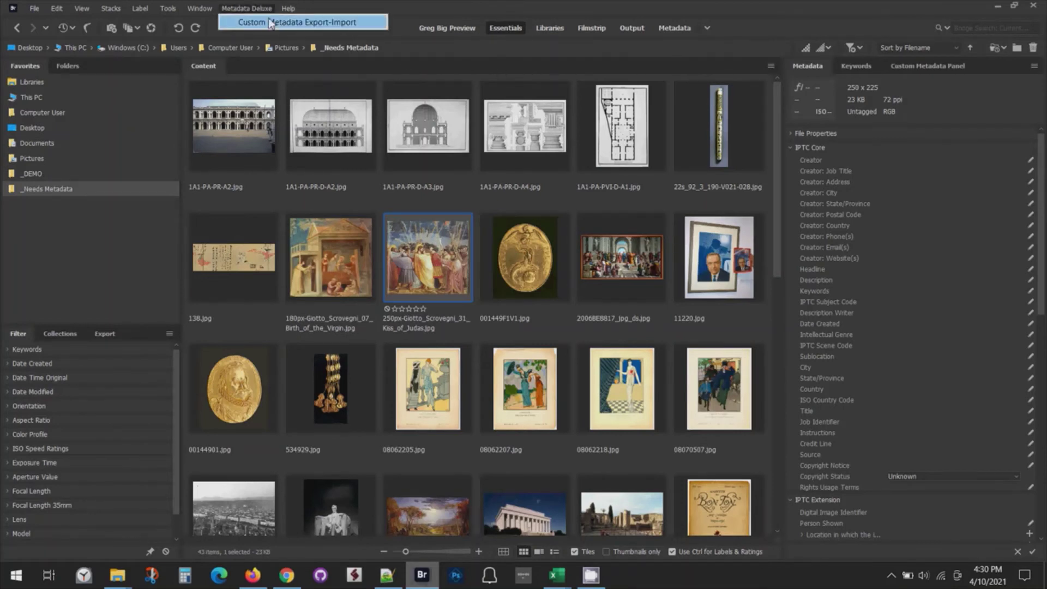
pyautogui.click(272, 21)
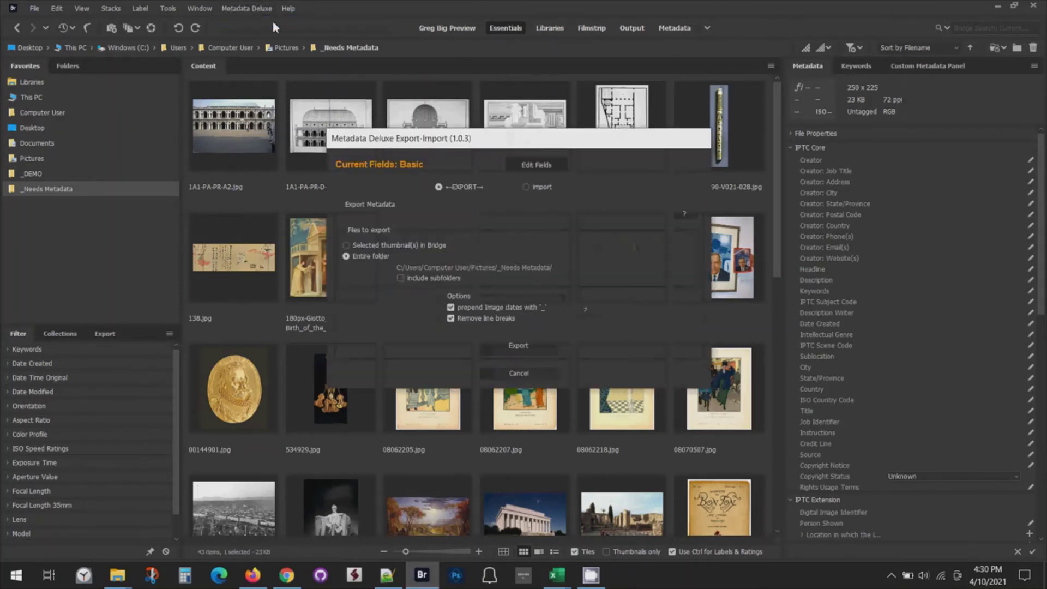
pyautogui.click(527, 191)
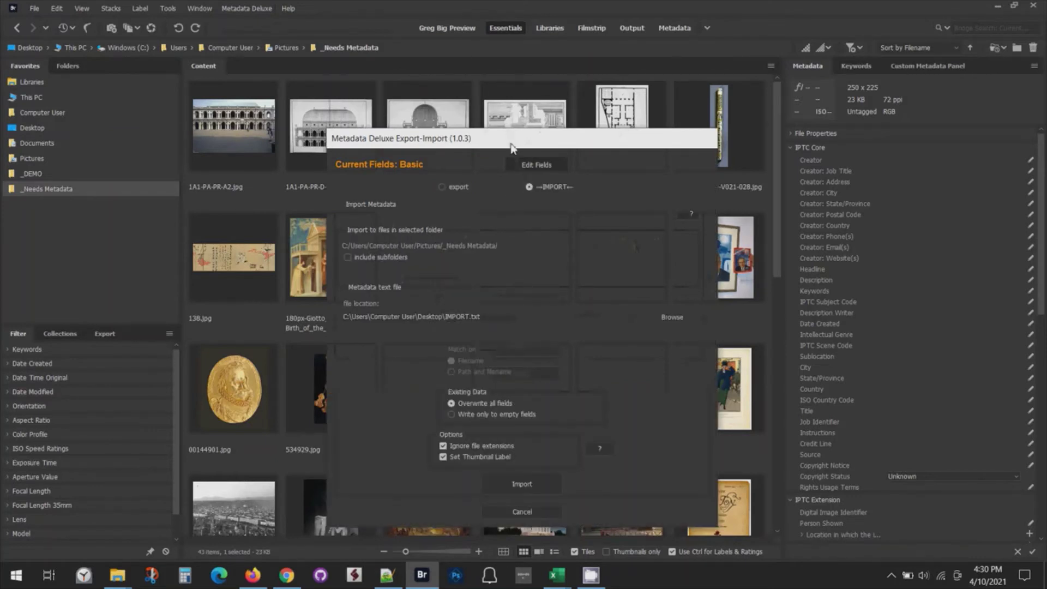
pyautogui.moveTo(505, 142); pyautogui.dragTo(460, 91)
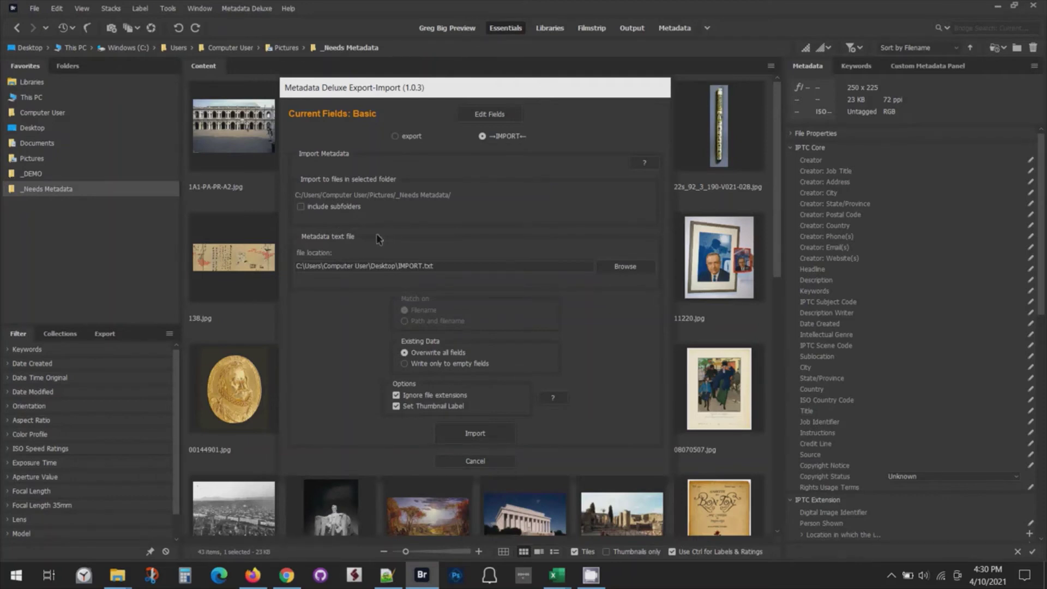
pyautogui.click(621, 272)
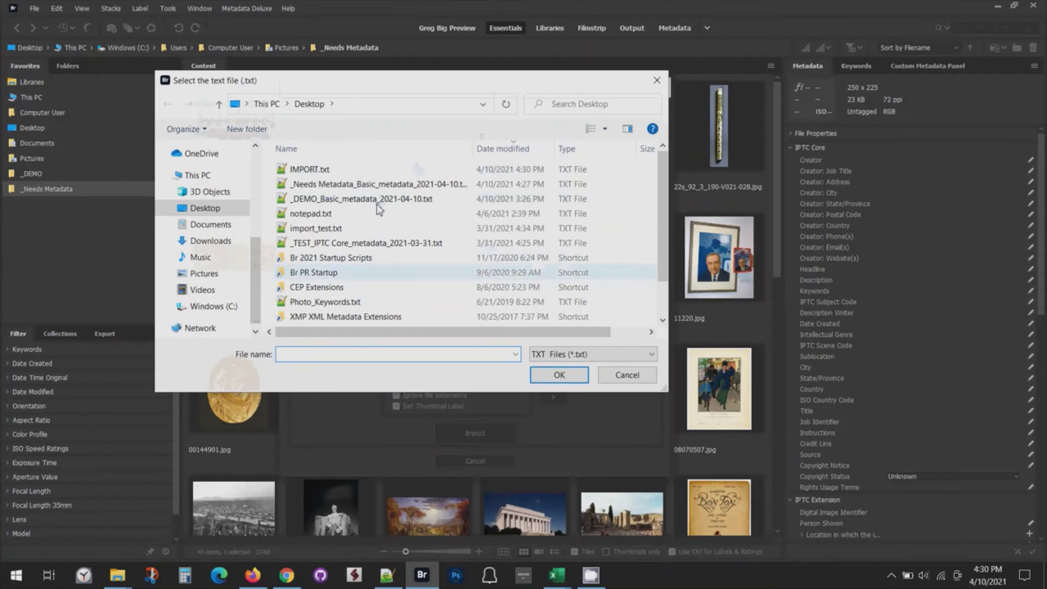
# Step: Choose IMPORT.txt on the Desktop as the metadata source file
pyautogui.doubleClick(305, 171)
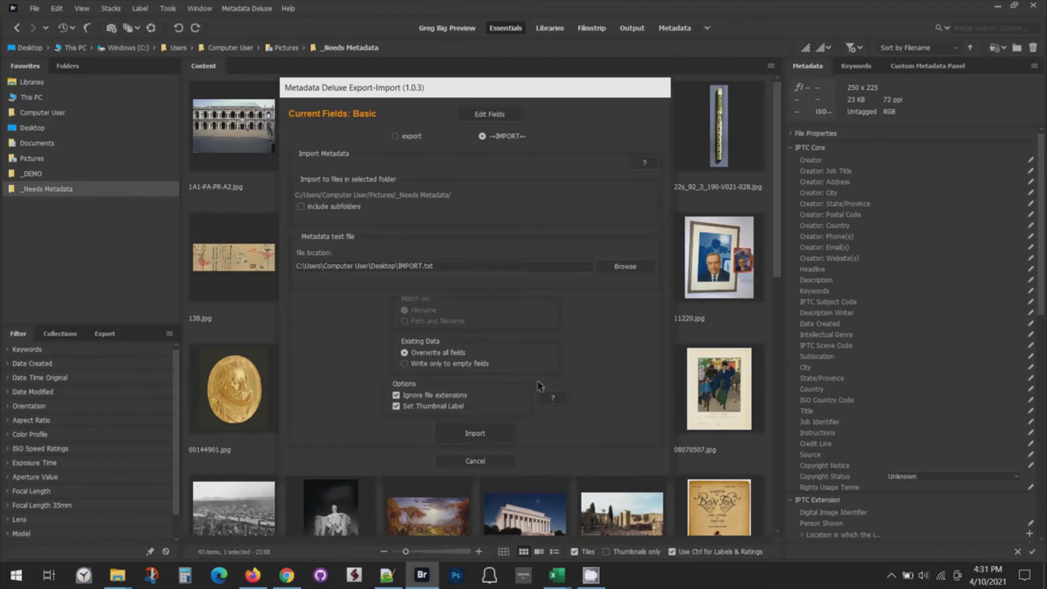
# Step: Import the text file's metadata into all 43 images and view the first image's imported details
pyautogui.click(475, 434)
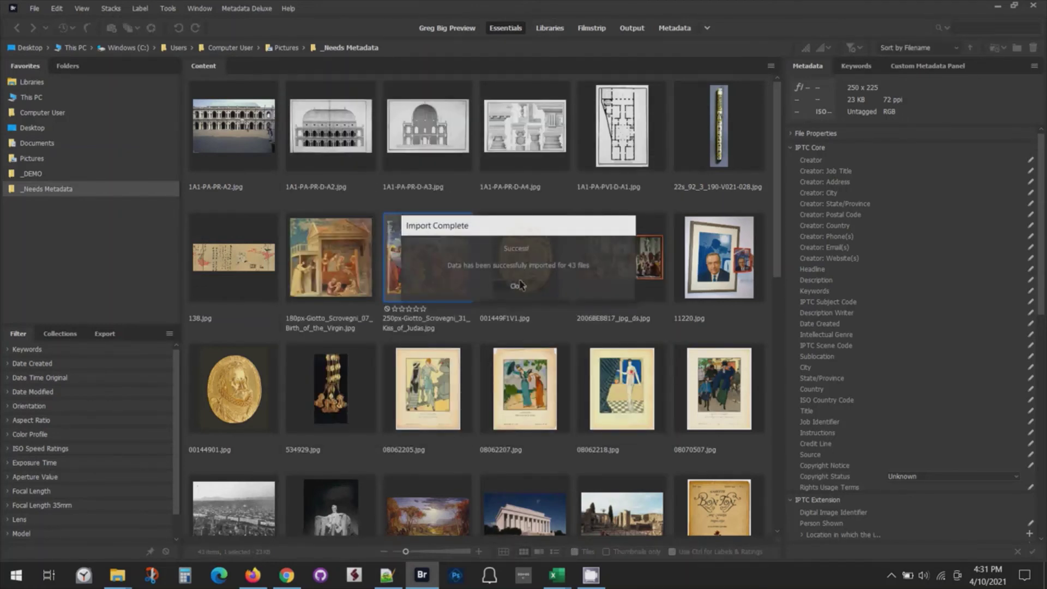
pyautogui.click(518, 287)
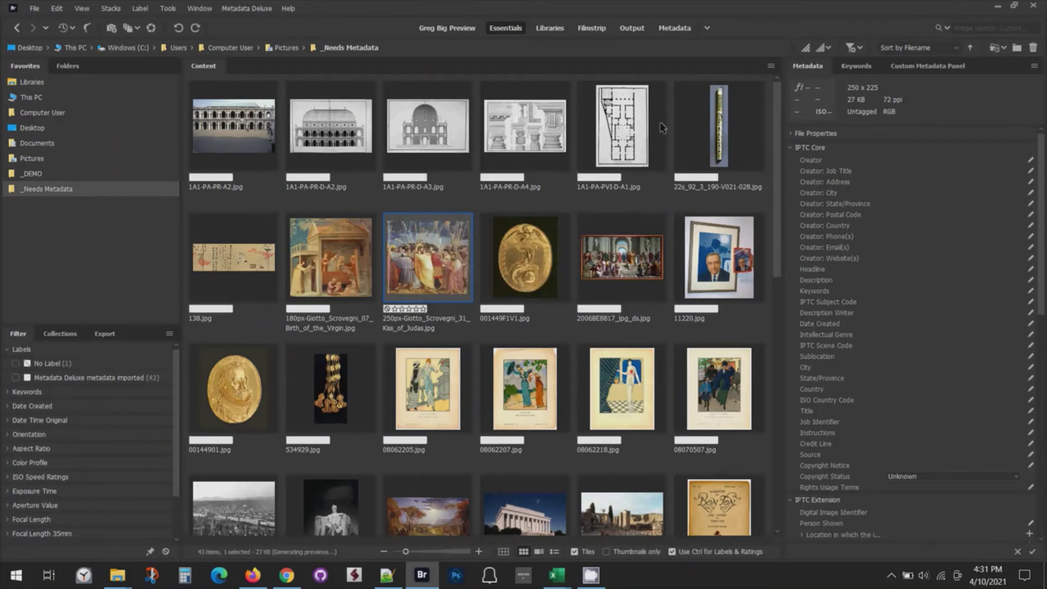
pyautogui.click(248, 140)
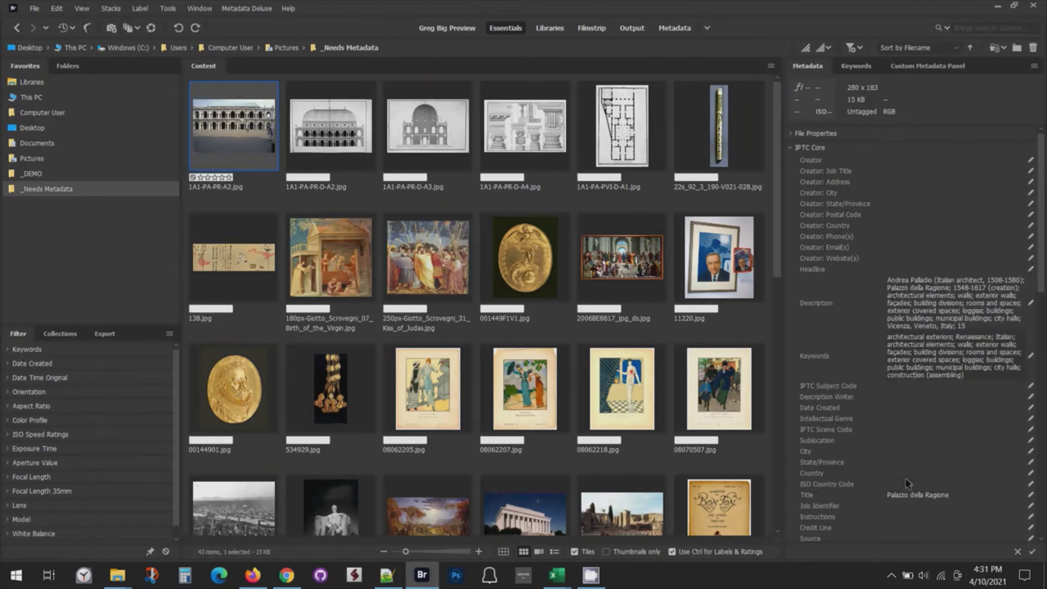
# Step: Verify the second and third images' title, description and keywords, then clear the first image's star rating
pyautogui.click(328, 112)
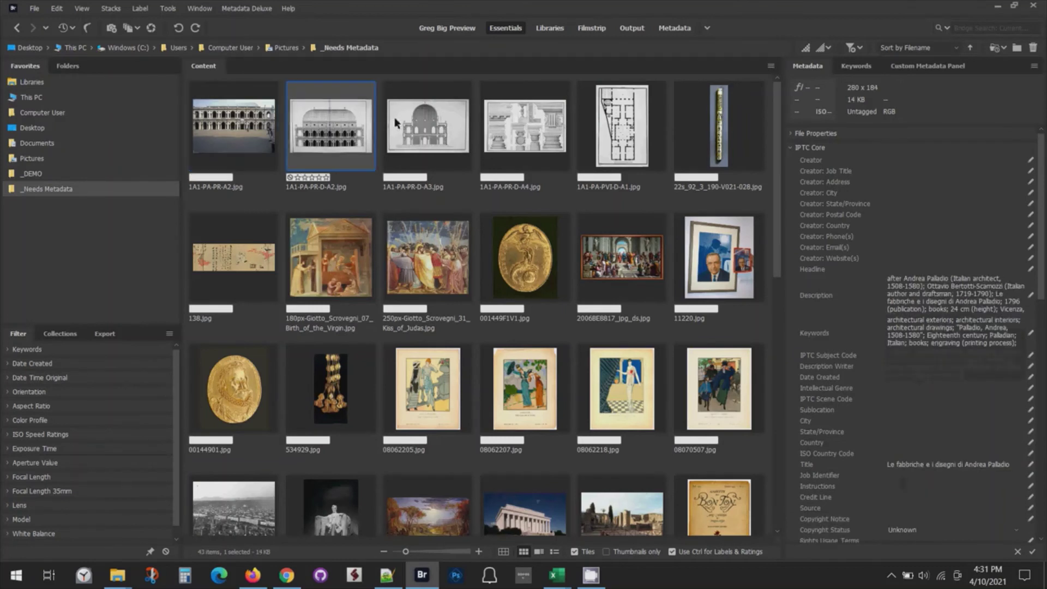
pyautogui.click(423, 126)
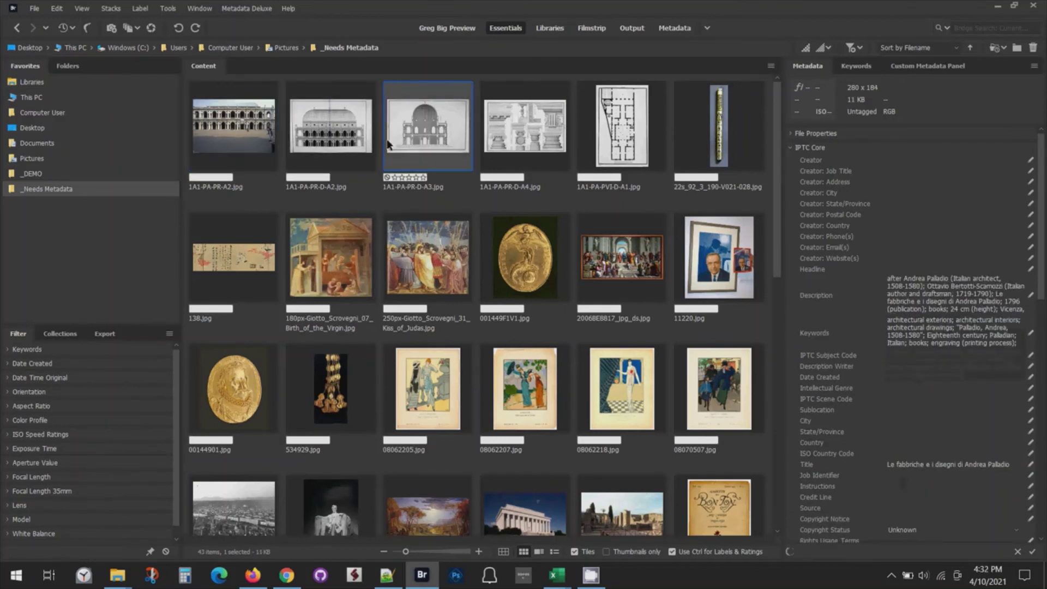
pyautogui.click(228, 183)
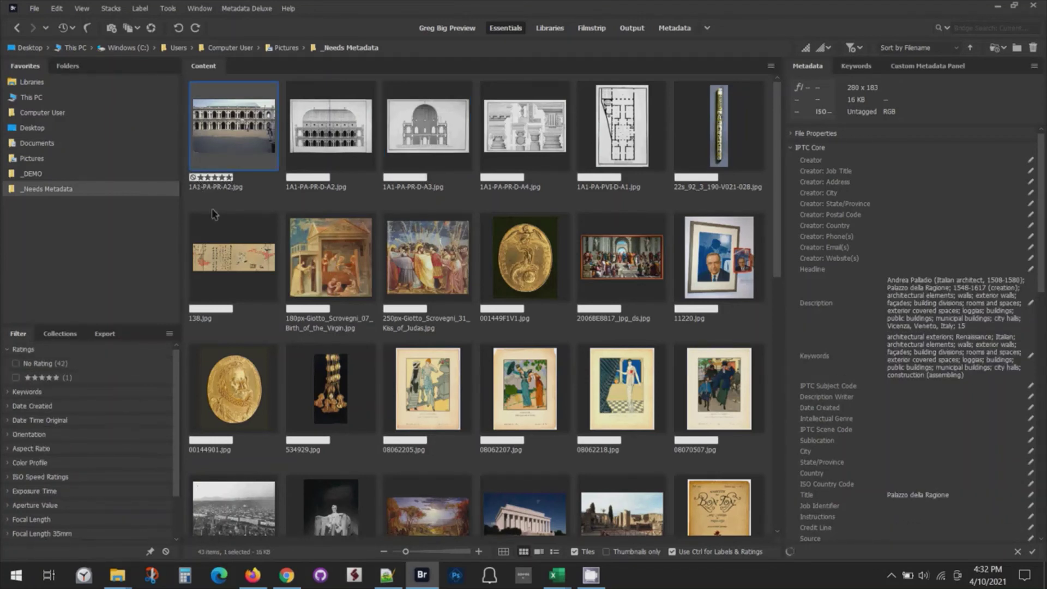
pyautogui.click(212, 177)
pyautogui.click(193, 178)
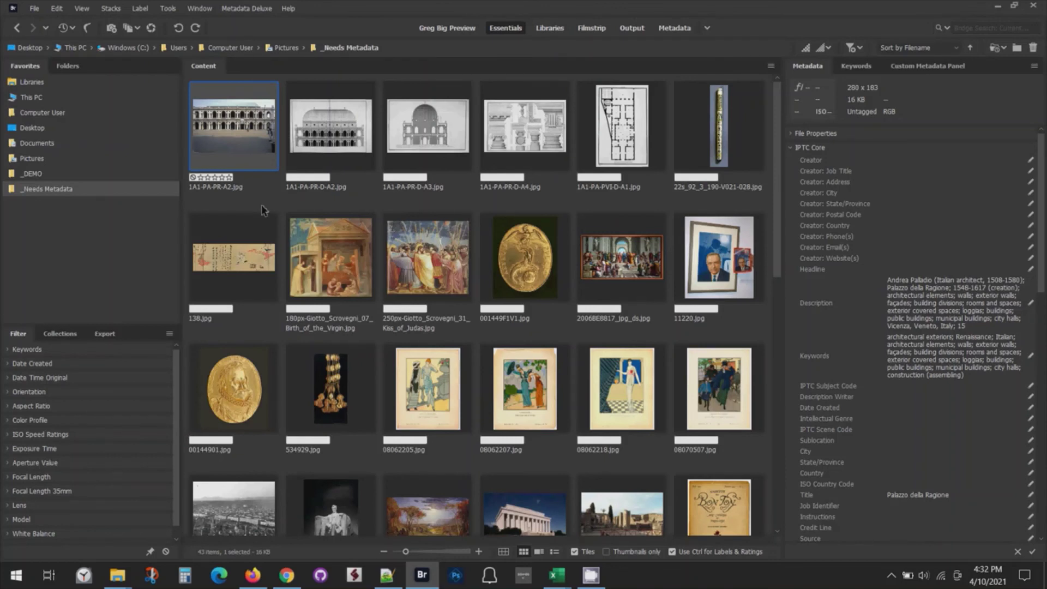
# Step: Reopen Metadata Deluxe's Custom Metadata Export-Import with subfolders included and matching on Path and filename
pyautogui.click(238, 9)
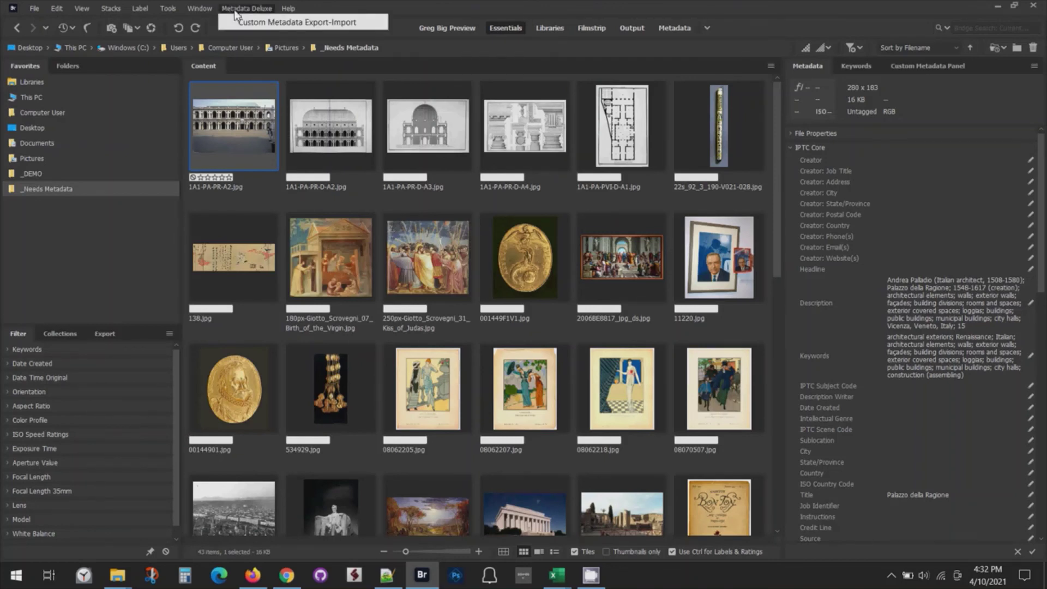
pyautogui.click(258, 23)
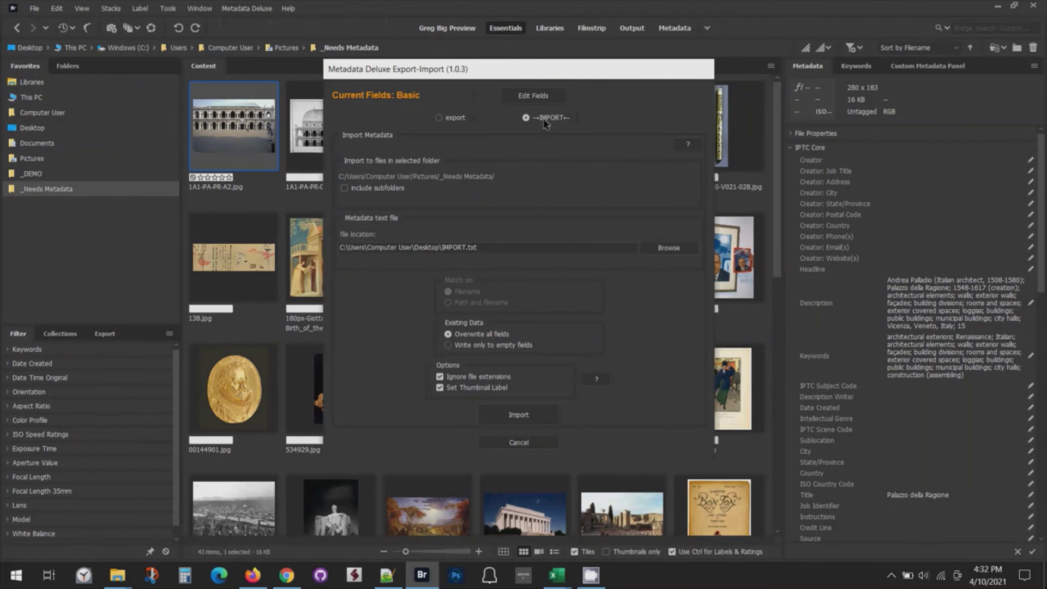
pyautogui.click(345, 188)
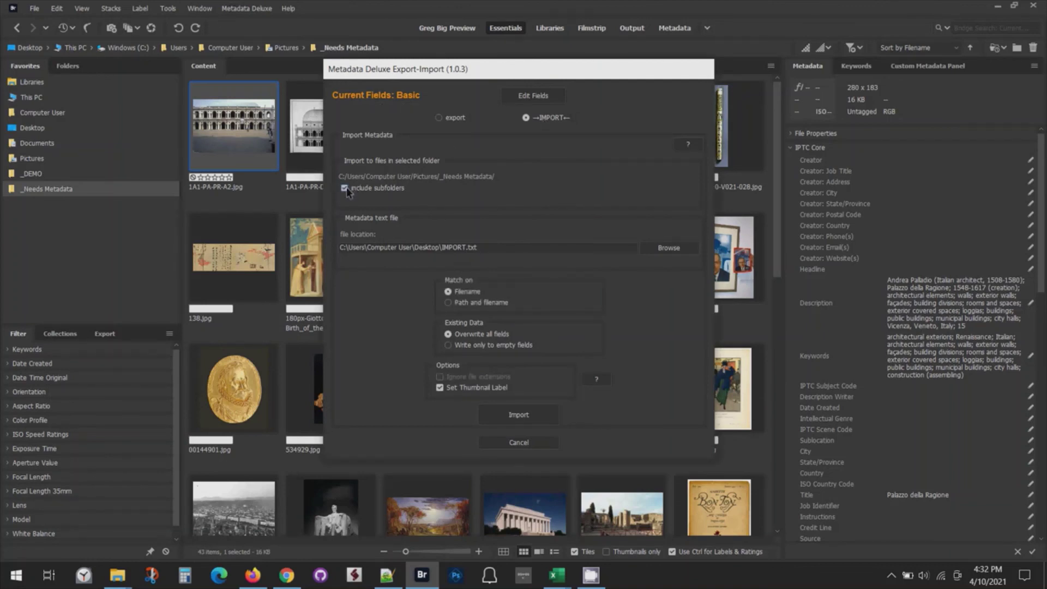
pyautogui.click(448, 303)
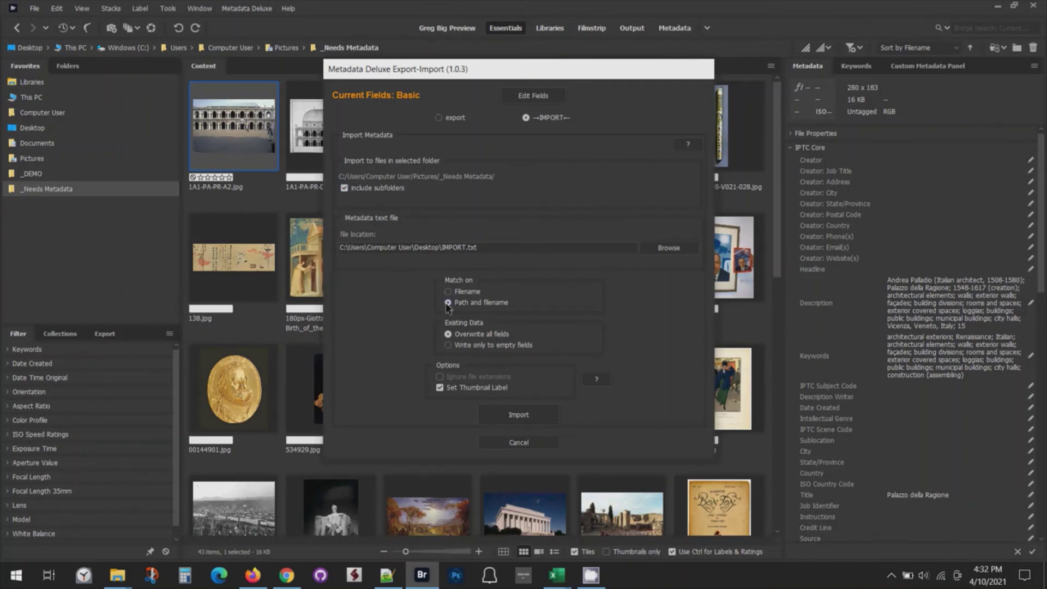